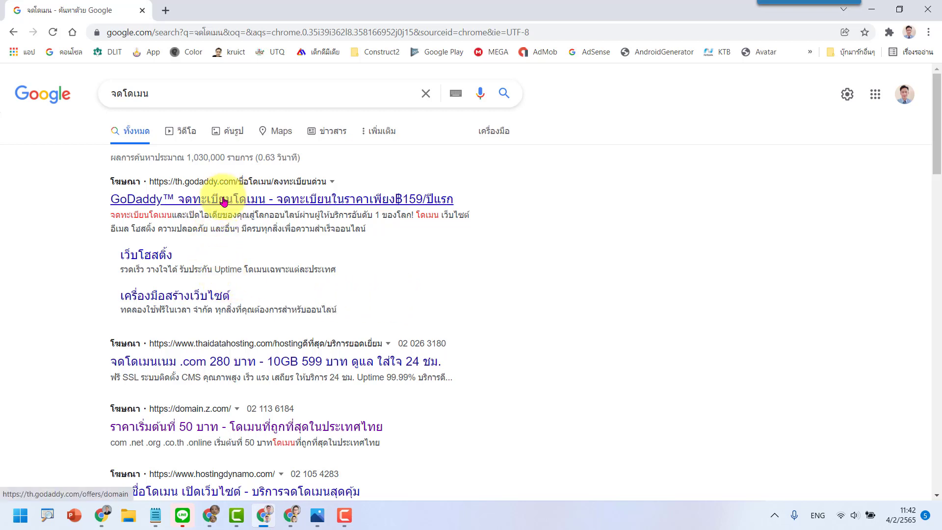
Step: Open the P&T Hosting domain availability page from the search results in a new browser tab and switch to it
{"action": "scroll", "coordinate": [554, 315], "scroll_direction": "down", "scroll_amount": 3}
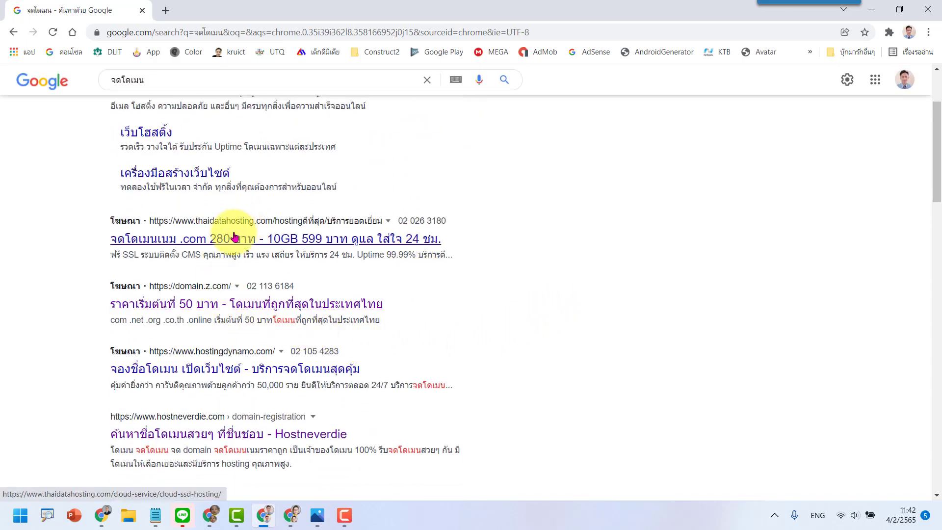
{"action": "scroll", "coordinate": [543, 320], "scroll_direction": "down", "scroll_amount": 1}
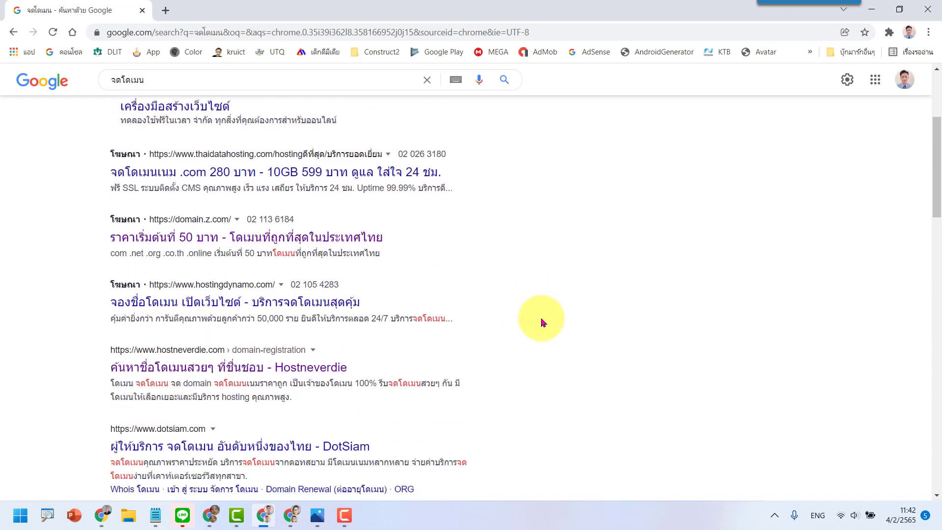
{"action": "scroll", "coordinate": [543, 320], "scroll_direction": "down", "scroll_amount": 1}
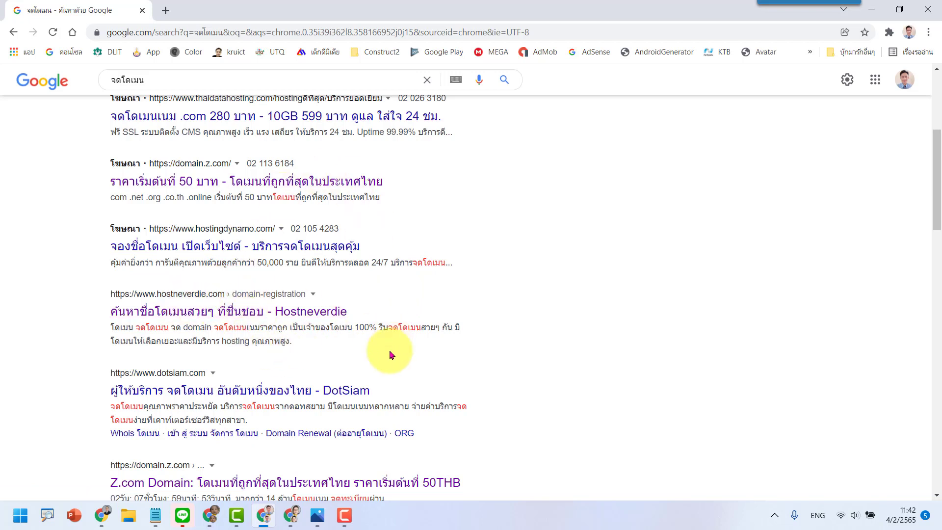
{"action": "scroll", "coordinate": [393, 350], "scroll_direction": "down", "scroll_amount": 3}
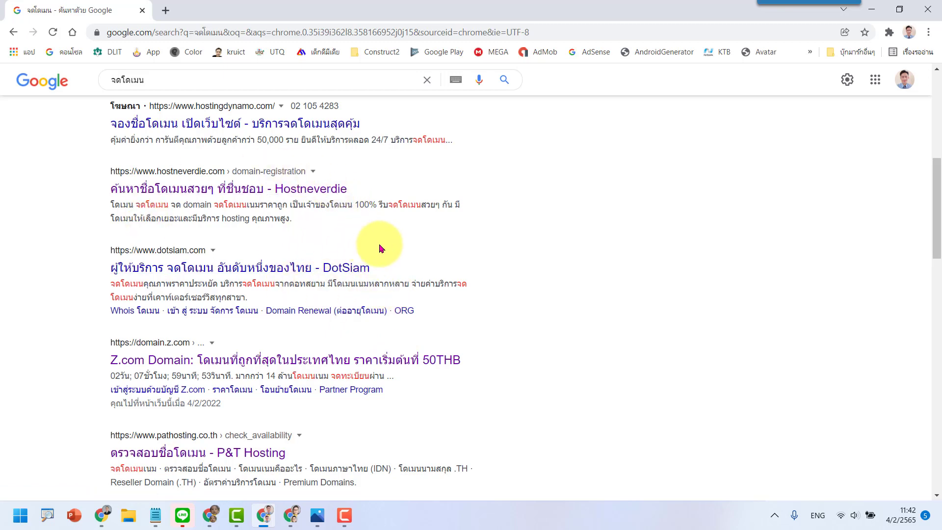
{"action": "scroll", "coordinate": [429, 244], "scroll_direction": "down", "scroll_amount": 5}
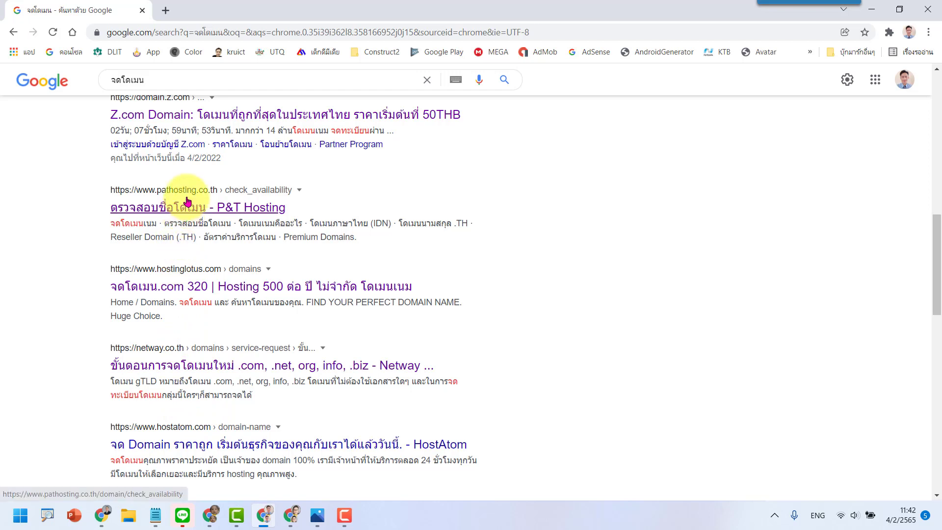
{"action": "right_click", "coordinate": [239, 214]}
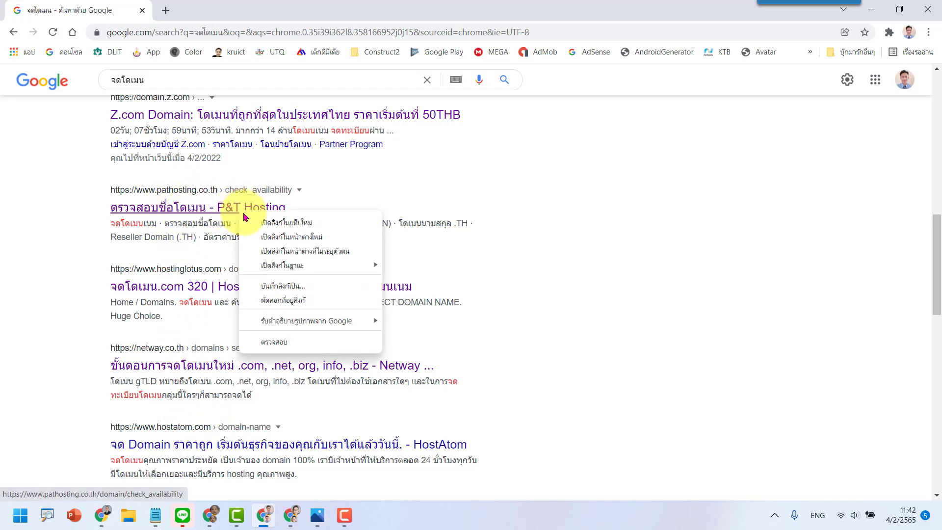
{"action": "left_click", "coordinate": [247, 219]}
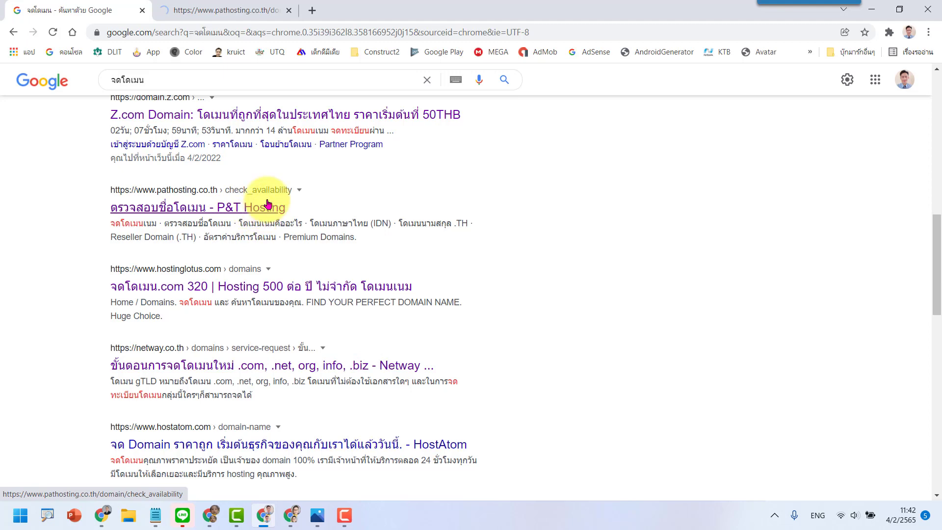
{"action": "left_click", "coordinate": [217, 7]}
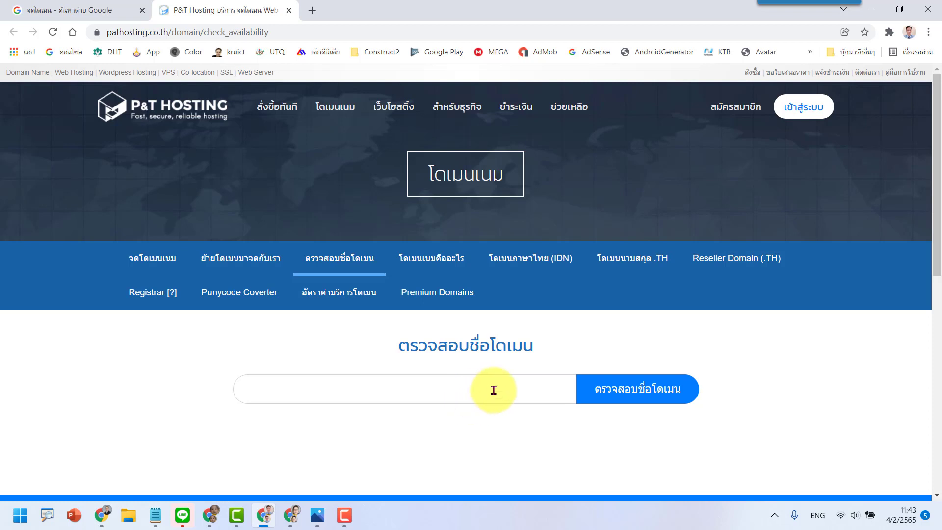
Step: Check the availability of the domain name apiwat.com on the P&T Hosting page
{"action": "left_click", "coordinate": [452, 393]}
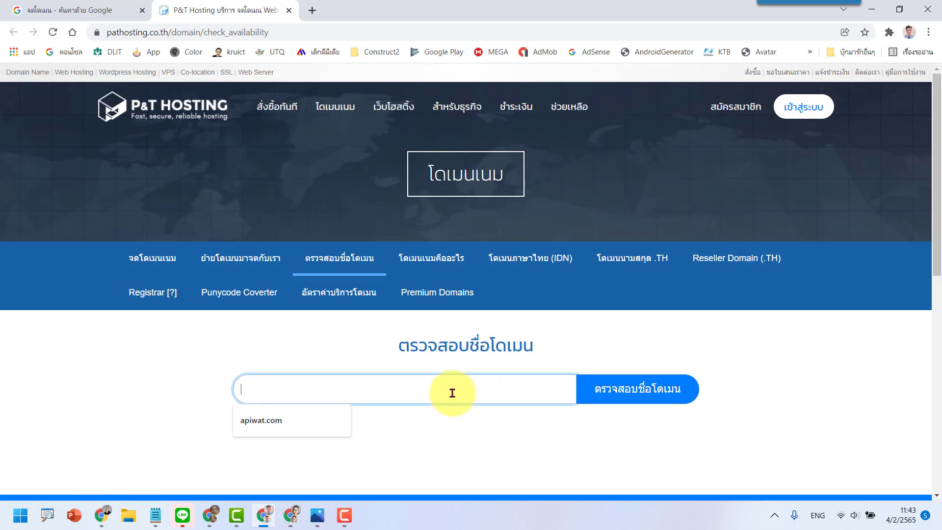
{"action": "left_click", "coordinate": [301, 425]}
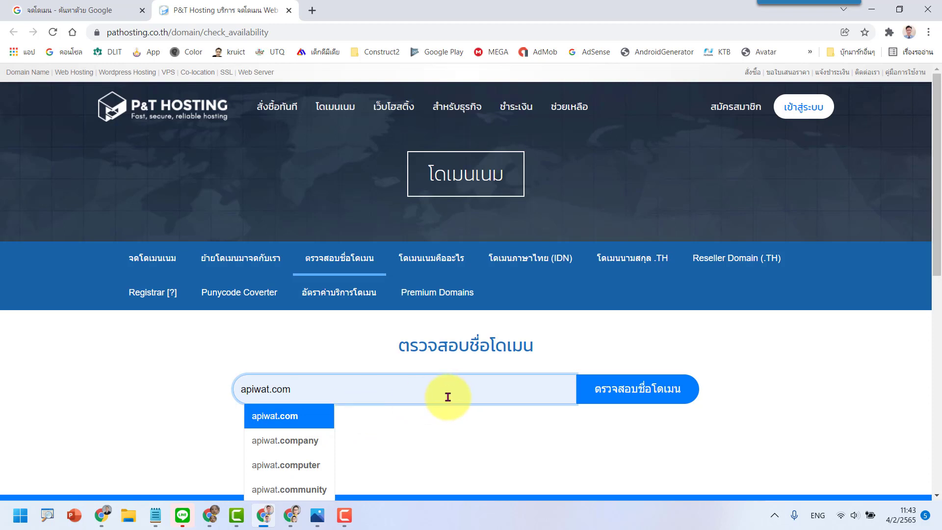
{"action": "left_click", "coordinate": [209, 398]}
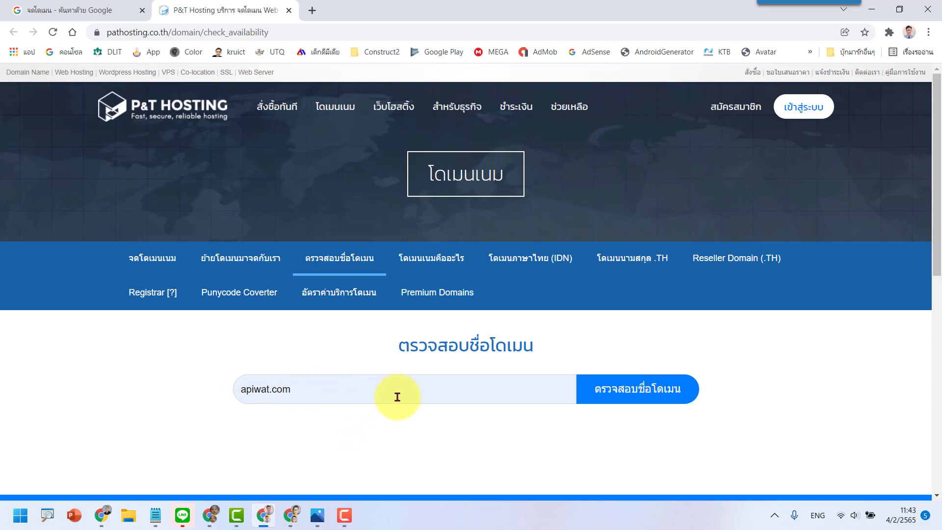
{"action": "left_click", "coordinate": [650, 389]}
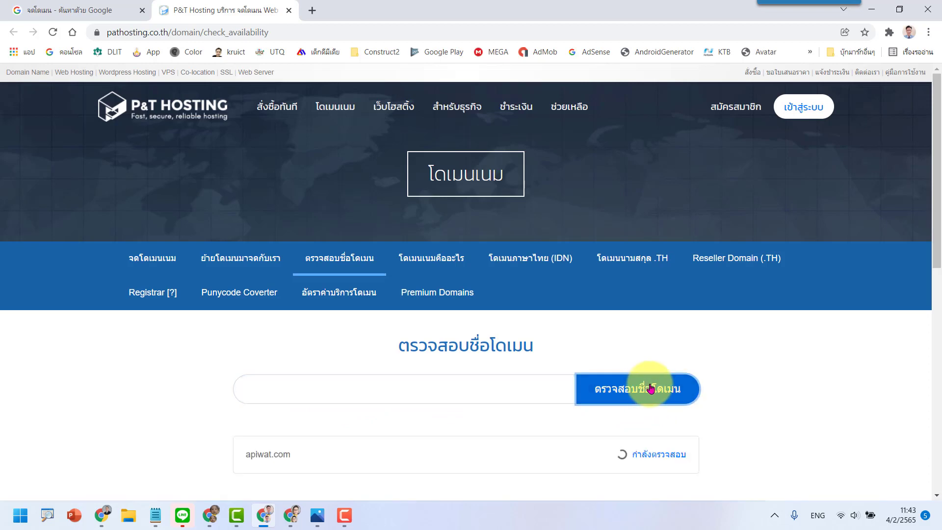
{"action": "scroll", "coordinate": [797, 375], "scroll_direction": "down", "scroll_amount": 2}
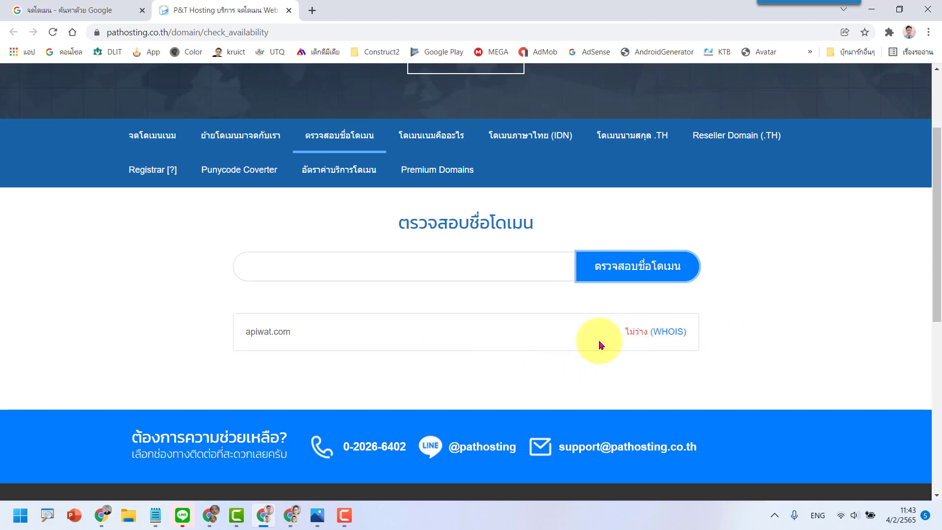
Step: Return to the search results and open the hostinglotus.com domains page in another browser tab
{"action": "left_click", "coordinate": [77, 7]}
{"action": "scroll", "coordinate": [578, 293], "scroll_direction": "down", "scroll_amount": 3}
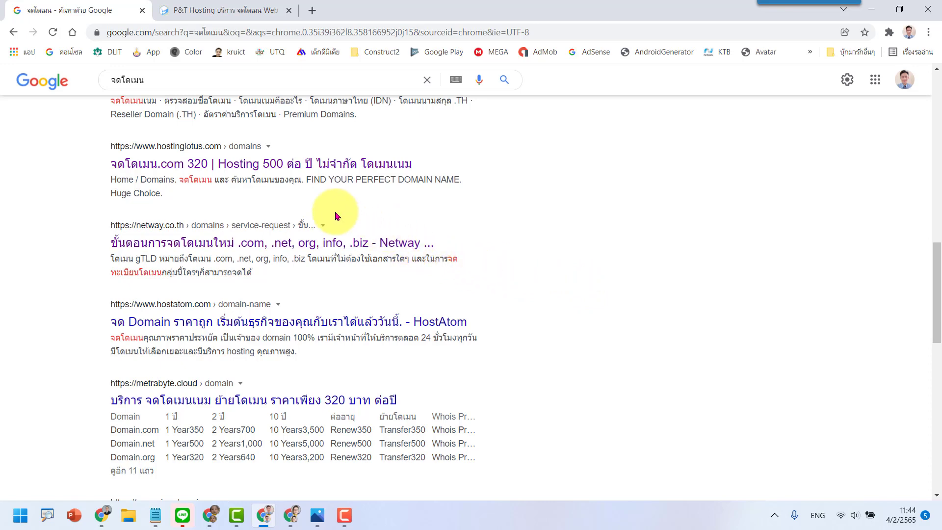
{"action": "scroll", "coordinate": [542, 210], "scroll_direction": "up", "scroll_amount": 3}
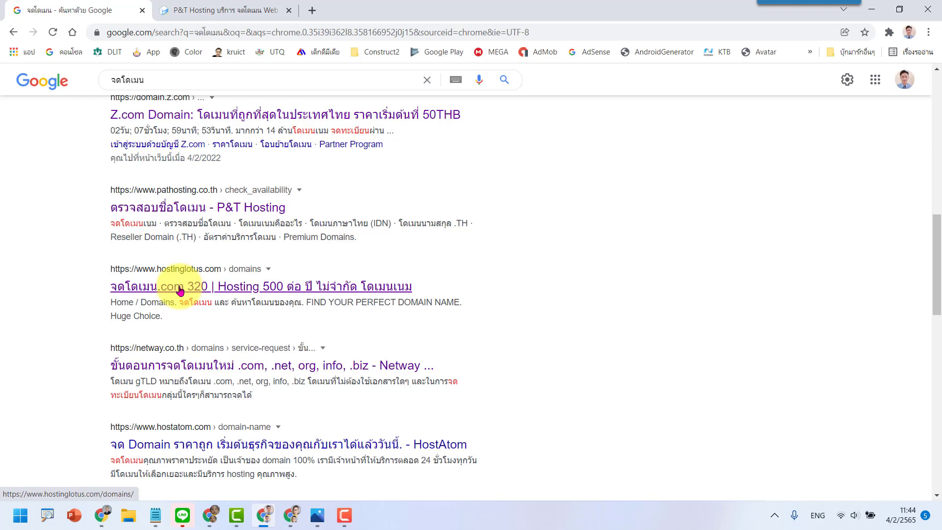
{"action": "right_click", "coordinate": [268, 289]}
{"action": "left_click", "coordinate": [285, 296]}
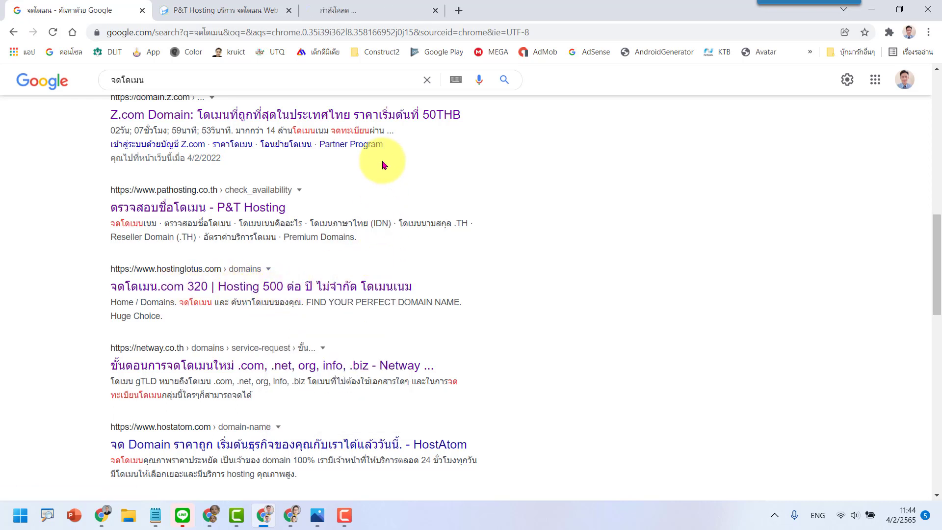
{"action": "left_click", "coordinate": [362, 11]}
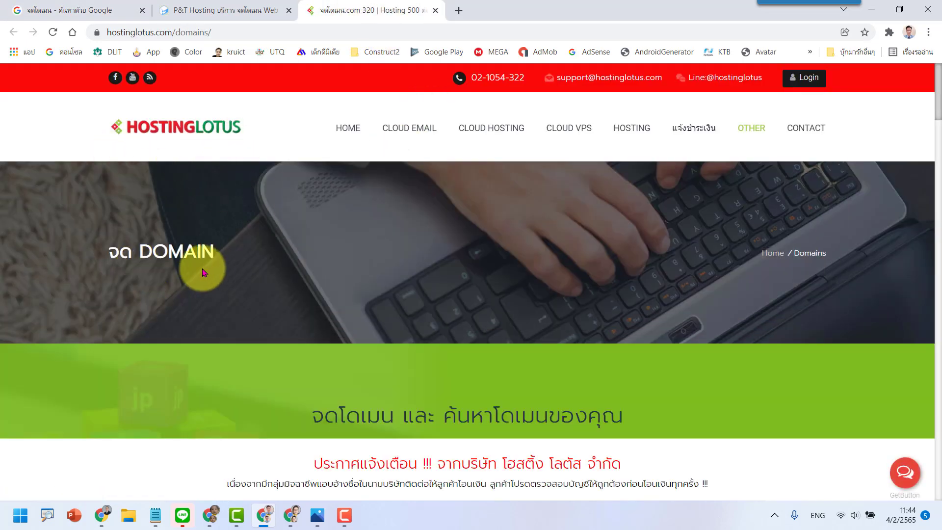
Step: Search for the domain apiwat.com on the HostingLotus domains page
{"action": "scroll", "coordinate": [710, 316], "scroll_direction": "down", "scroll_amount": 5}
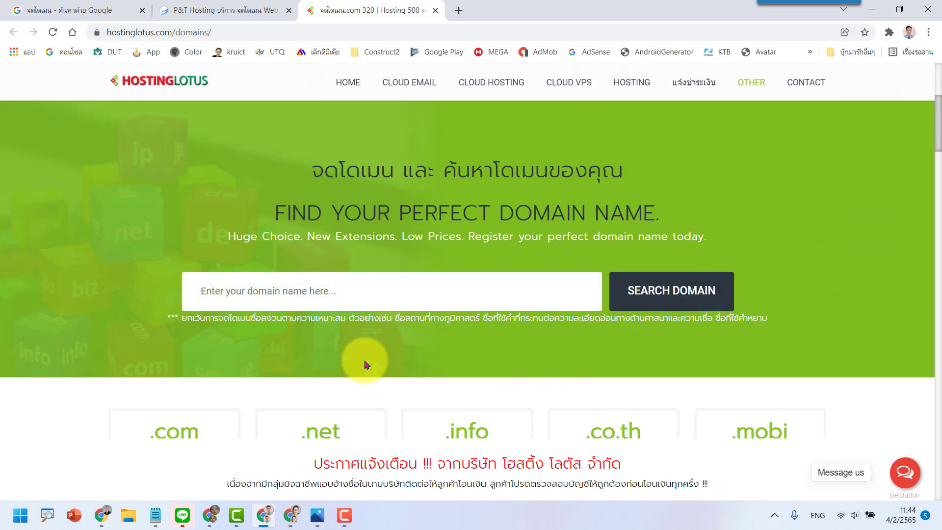
{"action": "left_click", "coordinate": [312, 291]}
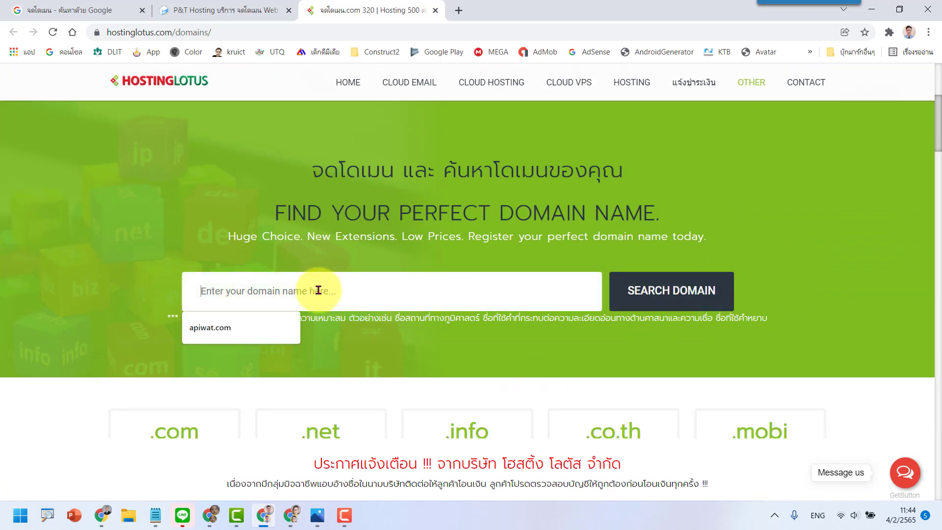
{"action": "left_click", "coordinate": [195, 336]}
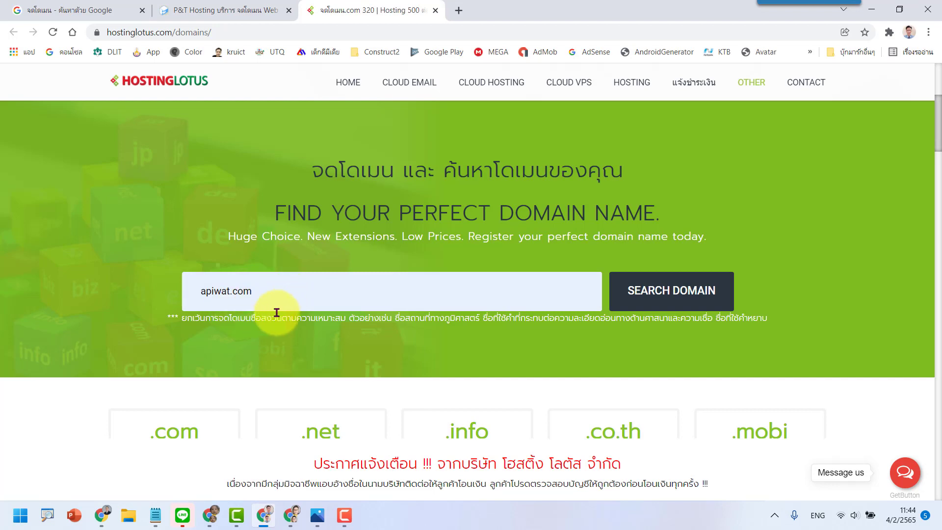
{"action": "left_click", "coordinate": [687, 295]}
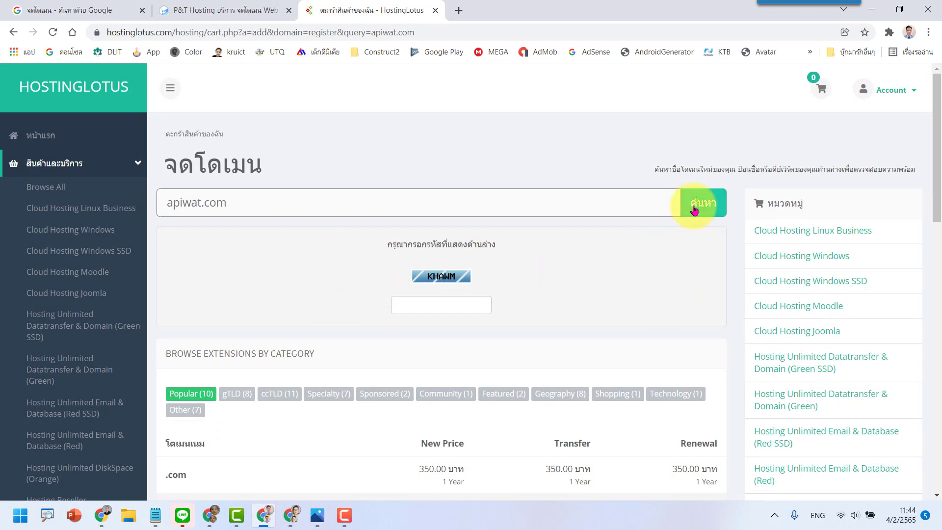
Step: Enter the displayed captcha code, submit the apiwat.com search, and compare its availability with the P&T Hosting result
{"action": "left_click", "coordinate": [435, 304]}
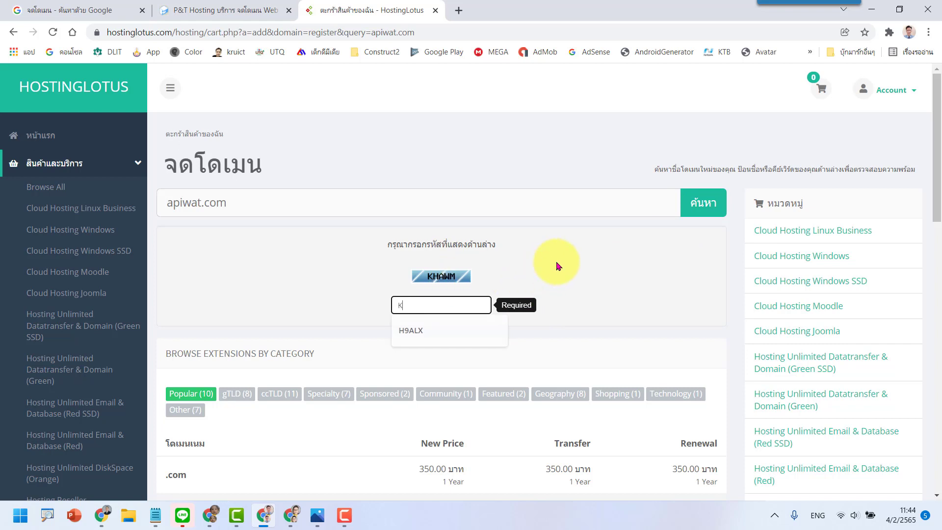
{"action": "key", "text": "Escape"}
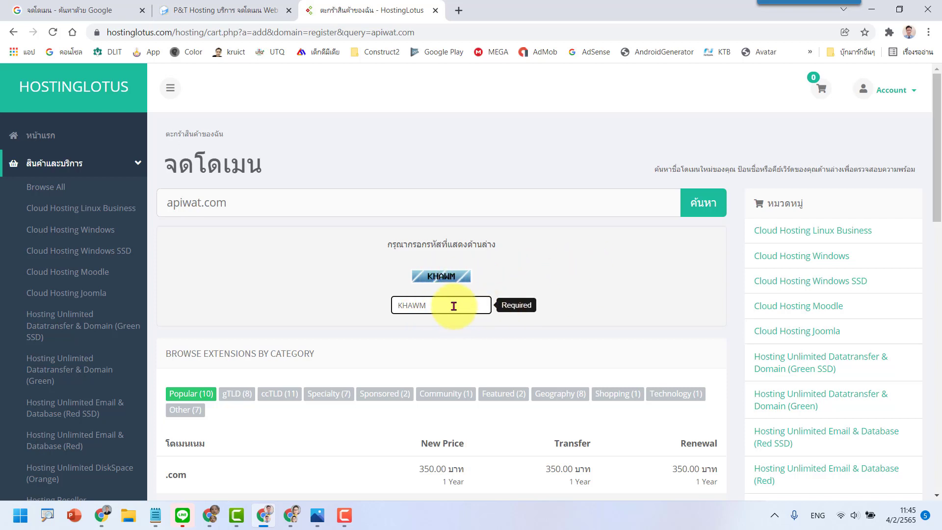
{"action": "left_click", "coordinate": [707, 206]}
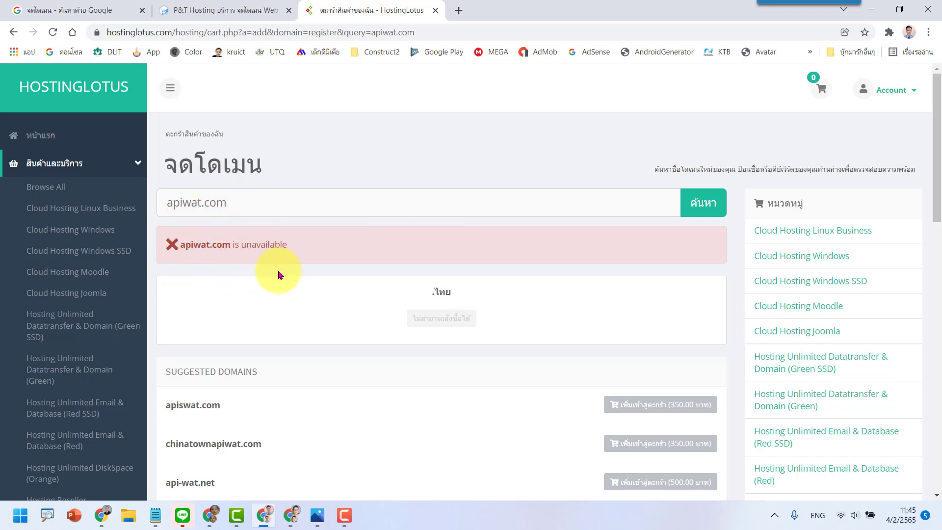
{"action": "left_click", "coordinate": [229, 11]}
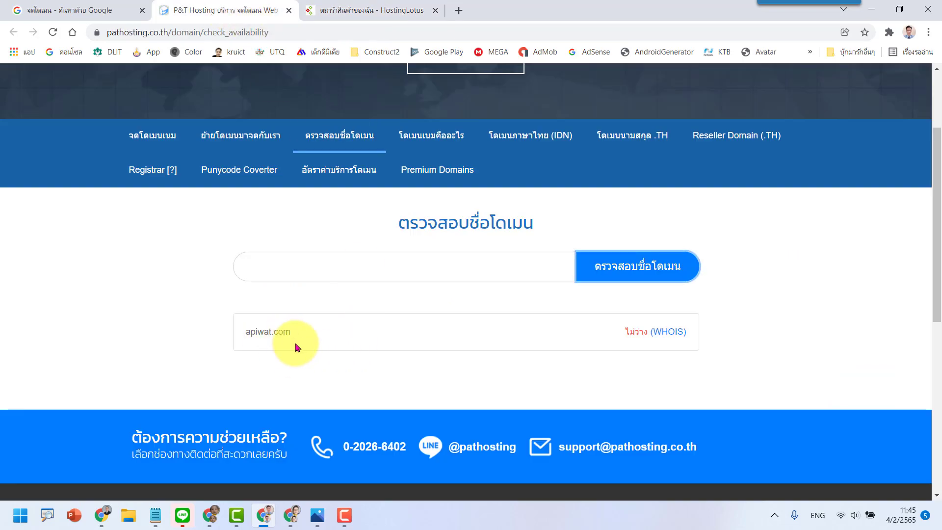
{"action": "left_click", "coordinate": [364, 10]}
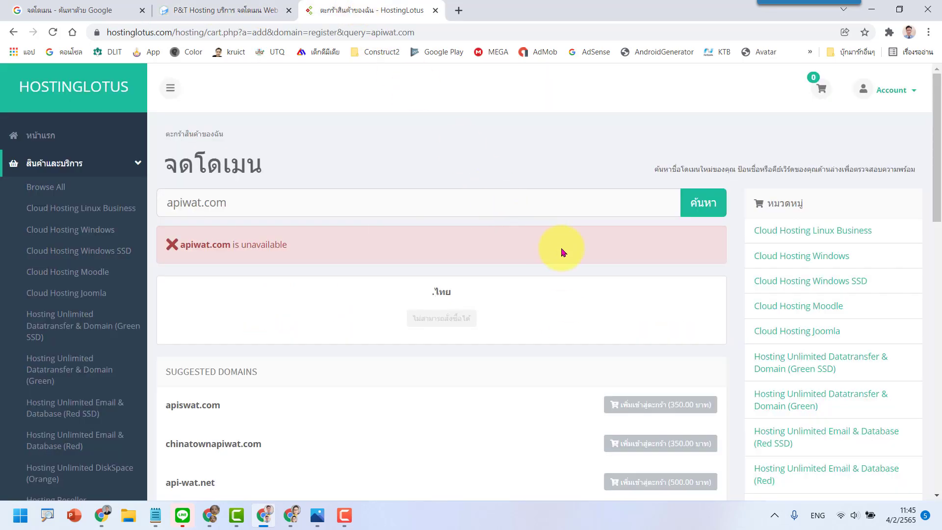
Step: Add the suggested domain apiwat.org to the cart and proceed to its domain configuration
{"action": "scroll", "coordinate": [564, 253], "scroll_direction": "down", "scroll_amount": 3}
{"action": "scroll", "coordinate": [538, 259], "scroll_direction": "down", "scroll_amount": 2}
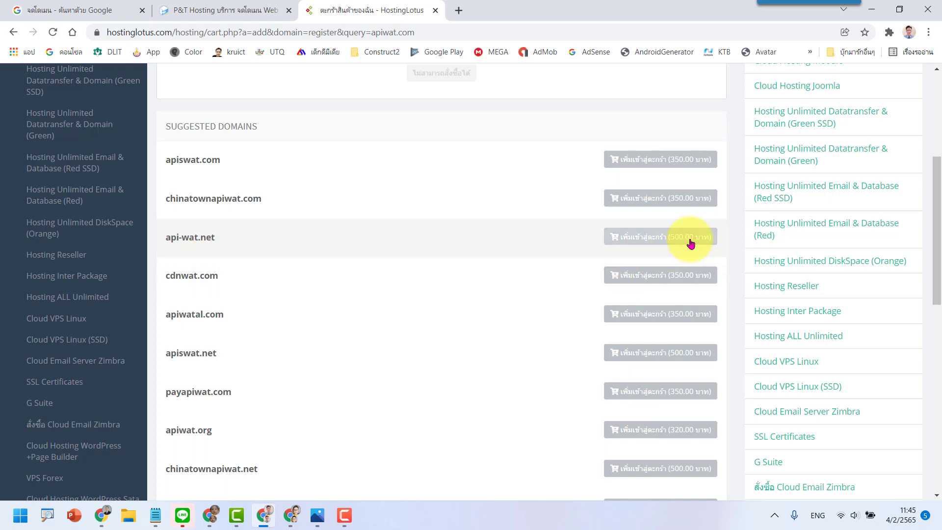
{"action": "scroll", "coordinate": [406, 338], "scroll_direction": "down", "scroll_amount": 1}
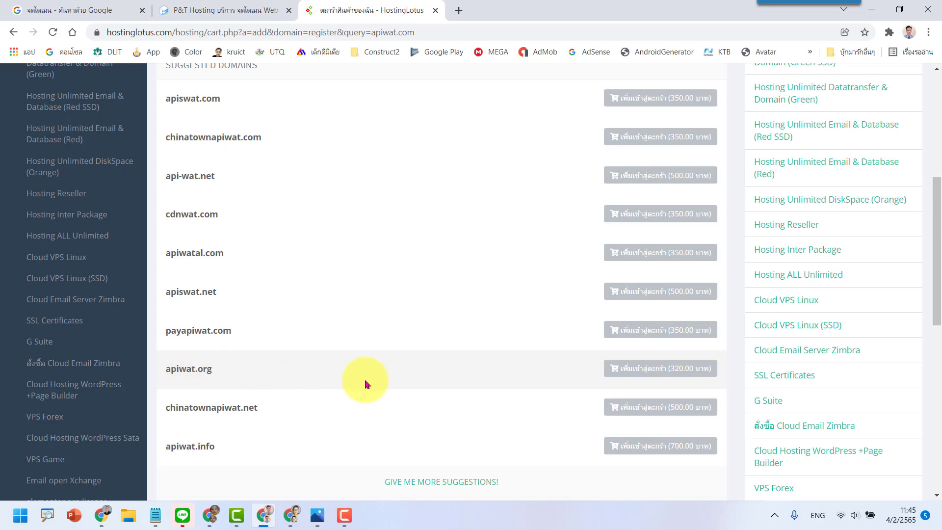
{"action": "left_click", "coordinate": [660, 369]}
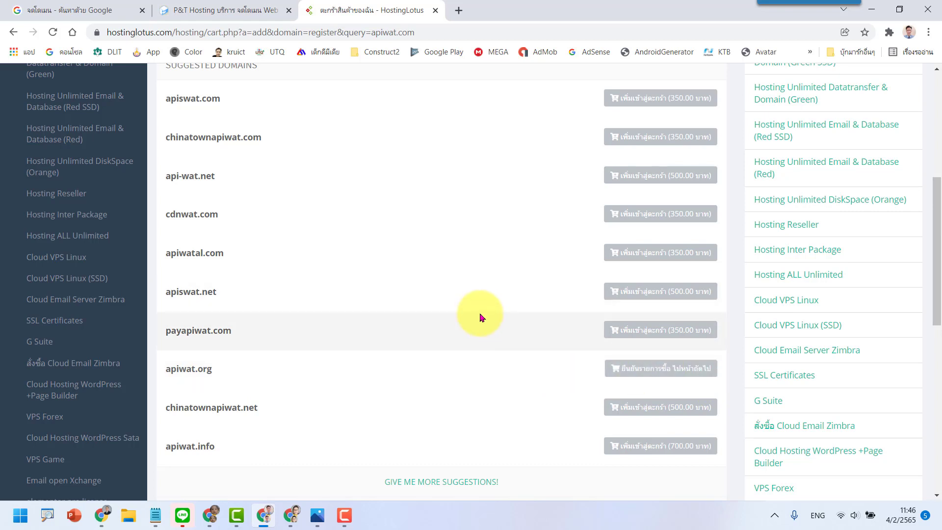
{"action": "left_click", "coordinate": [646, 370]}
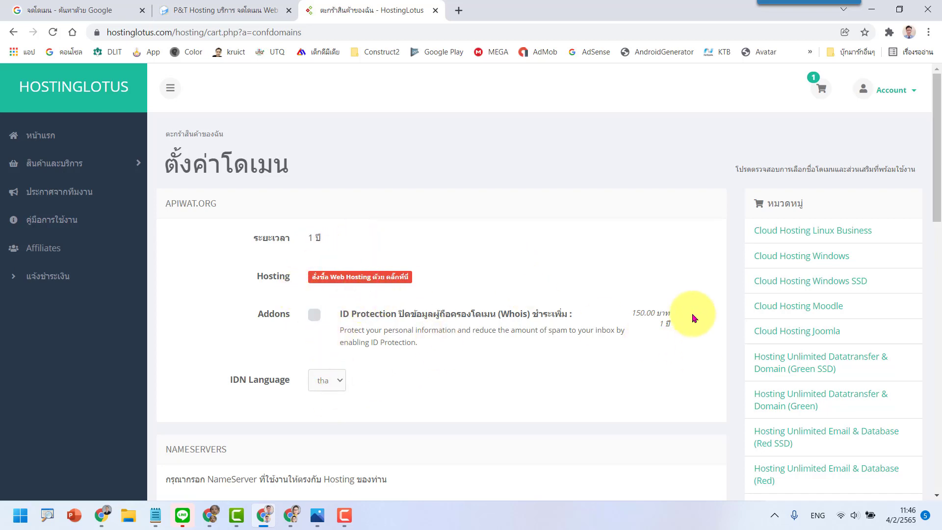
Step: Keep the preset add-on and nameserver settings for apiwat.org and continue to the order review
{"action": "scroll", "coordinate": [694, 289], "scroll_direction": "down", "scroll_amount": 2}
{"action": "scroll", "coordinate": [696, 290], "scroll_direction": "down", "scroll_amount": 1}
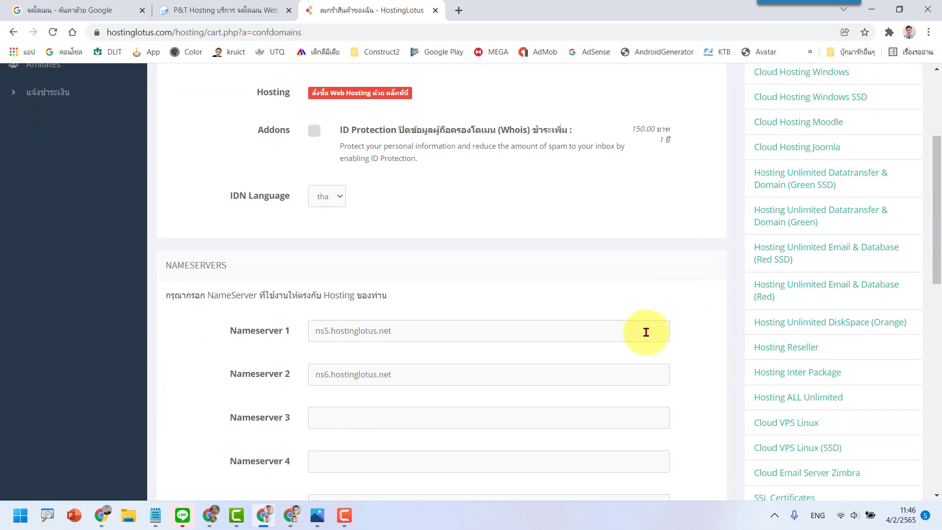
{"action": "scroll", "coordinate": [608, 292], "scroll_direction": "down", "scroll_amount": 1}
{"action": "scroll", "coordinate": [608, 291], "scroll_direction": "down", "scroll_amount": 3}
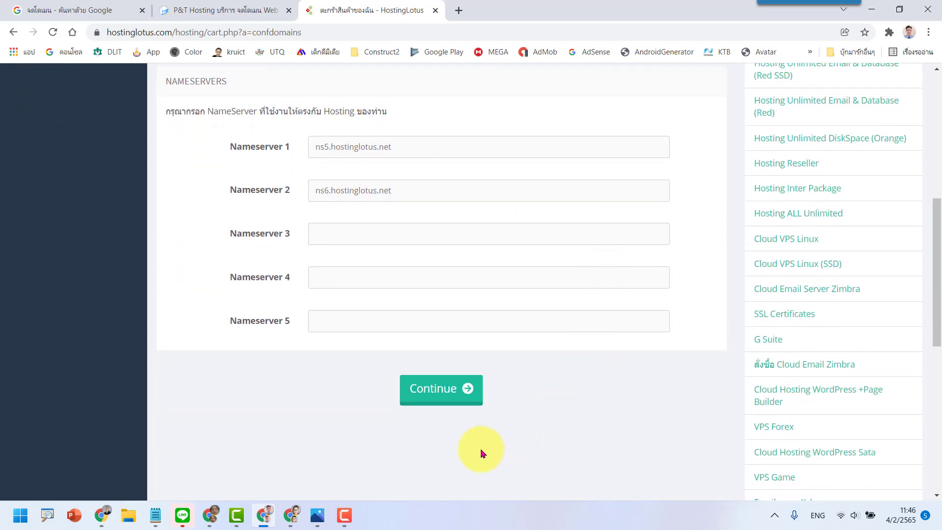
{"action": "left_click", "coordinate": [451, 395]}
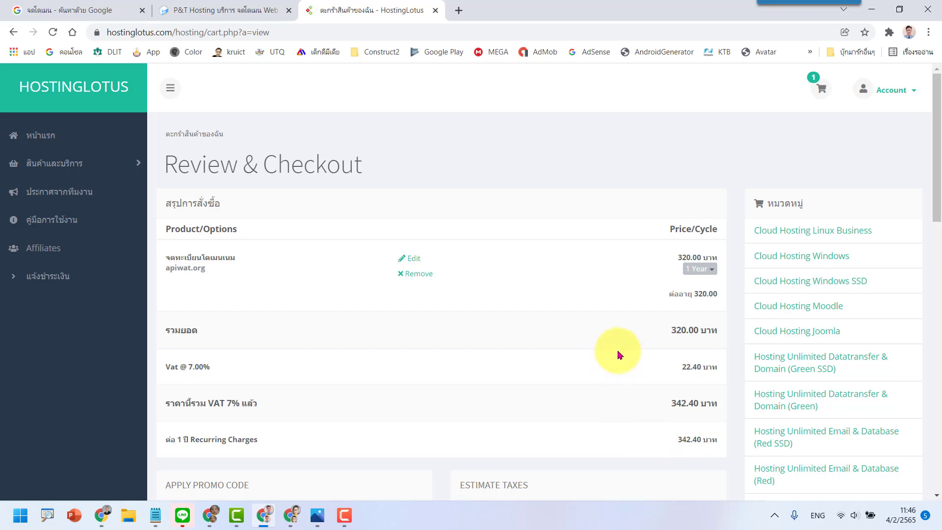
Step: Review the apiwat.org order summary and proceed to checkout with its billing details form
{"action": "scroll", "coordinate": [619, 353], "scroll_direction": "down", "scroll_amount": 4}
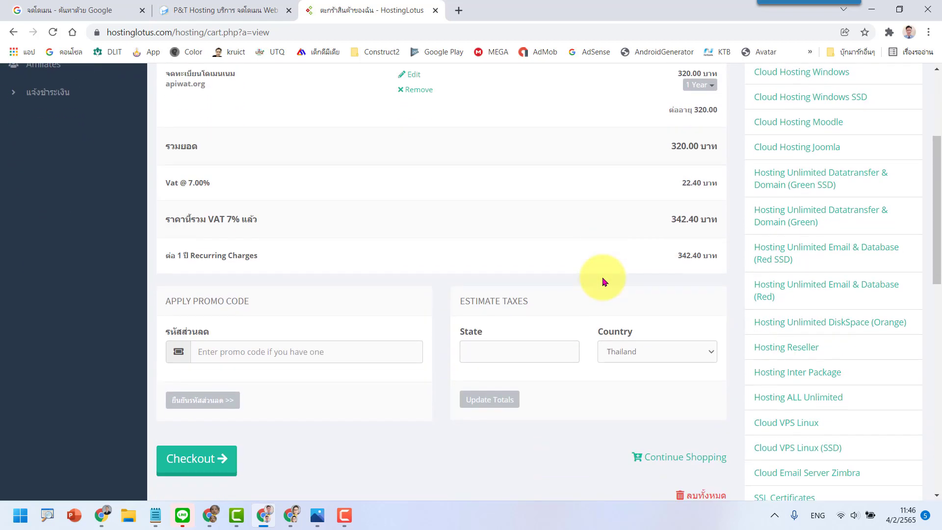
{"action": "scroll", "coordinate": [600, 283], "scroll_direction": "down", "scroll_amount": 1}
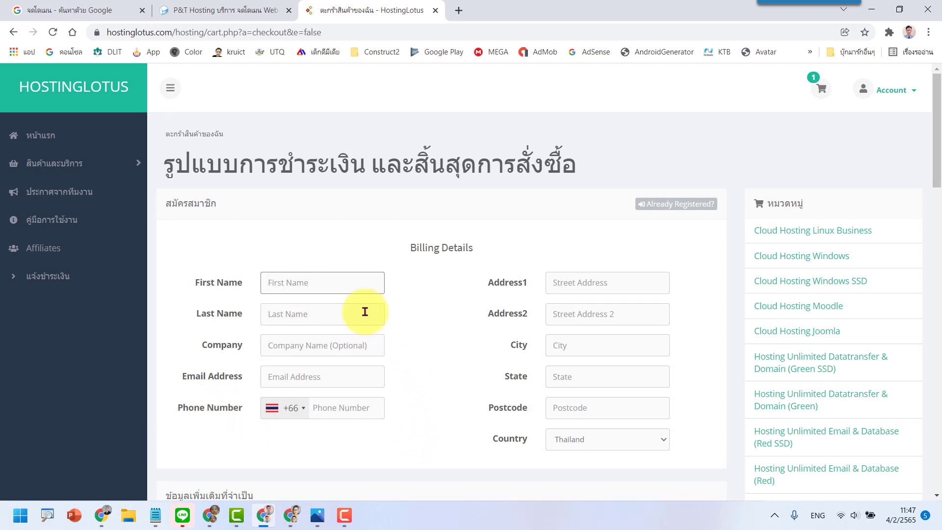
Step: Examine the checkout form's billing details, account password, payment method, notes and terms of service sections
{"action": "scroll", "coordinate": [365, 308], "scroll_direction": "down", "scroll_amount": 1}
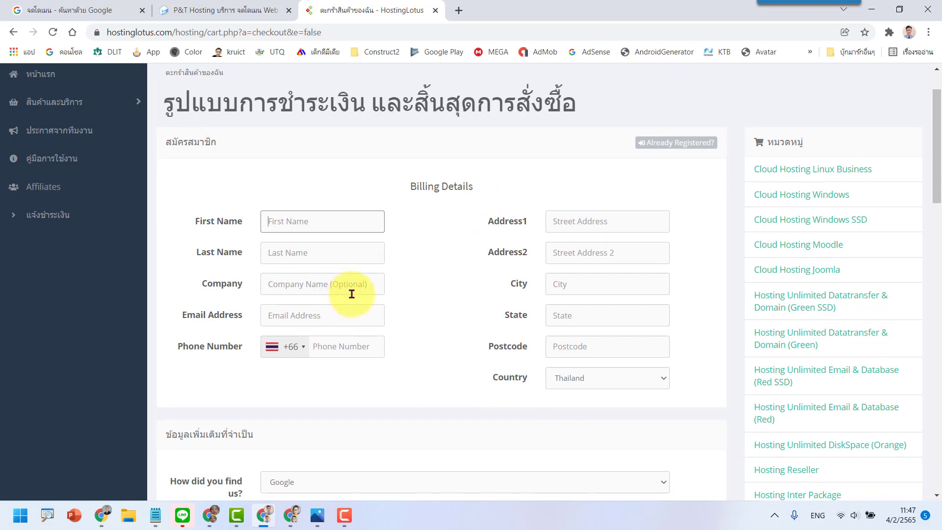
{"action": "scroll", "coordinate": [405, 297], "scroll_direction": "down", "scroll_amount": 8}
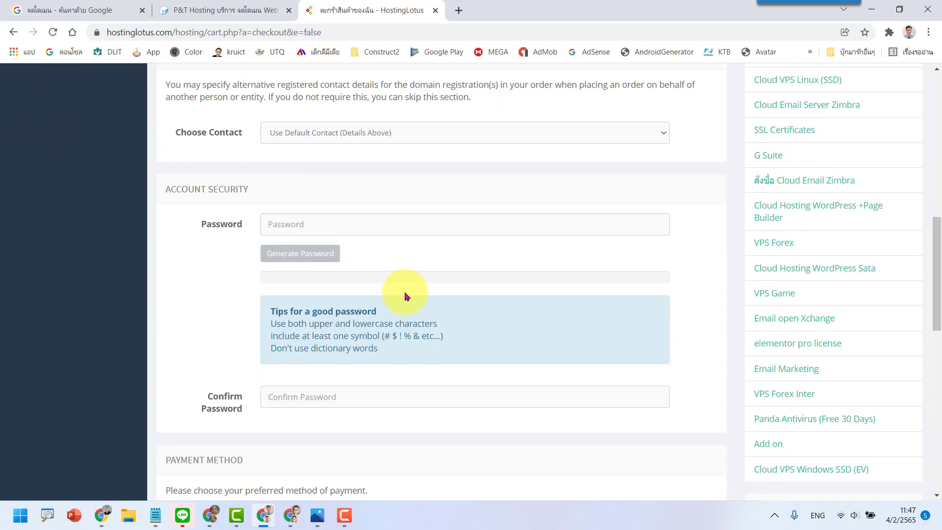
{"action": "scroll", "coordinate": [405, 296], "scroll_direction": "down", "scroll_amount": 2}
{"action": "scroll", "coordinate": [405, 296], "scroll_direction": "down", "scroll_amount": 2}
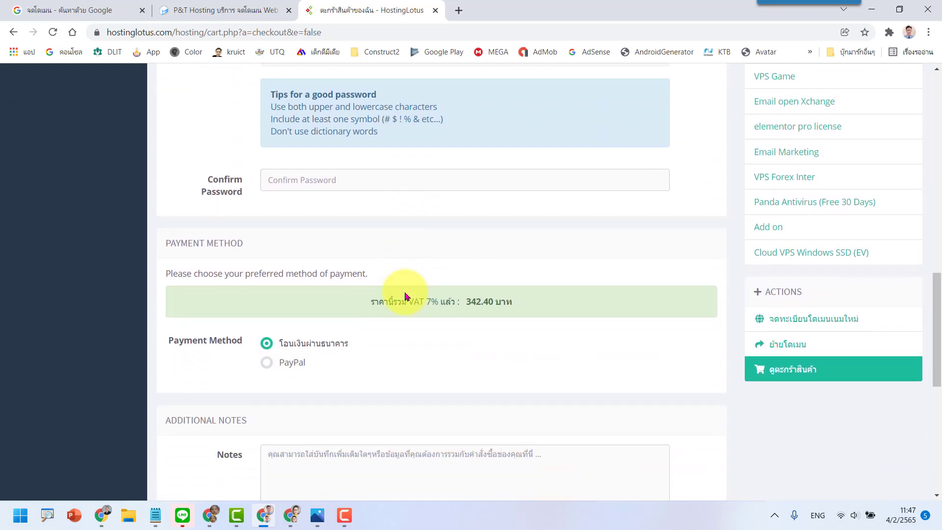
{"action": "scroll", "coordinate": [402, 311], "scroll_direction": "down", "scroll_amount": 1}
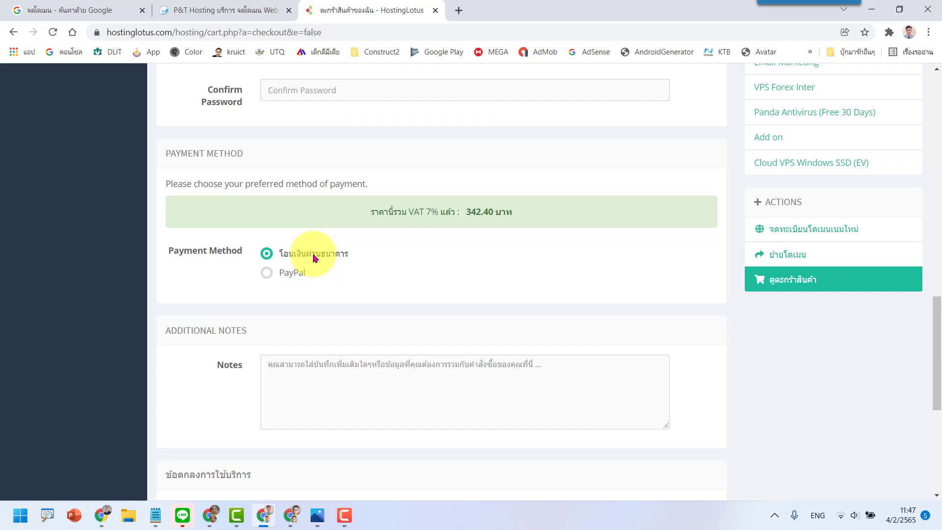
{"action": "scroll", "coordinate": [314, 258], "scroll_direction": "down", "scroll_amount": 3}
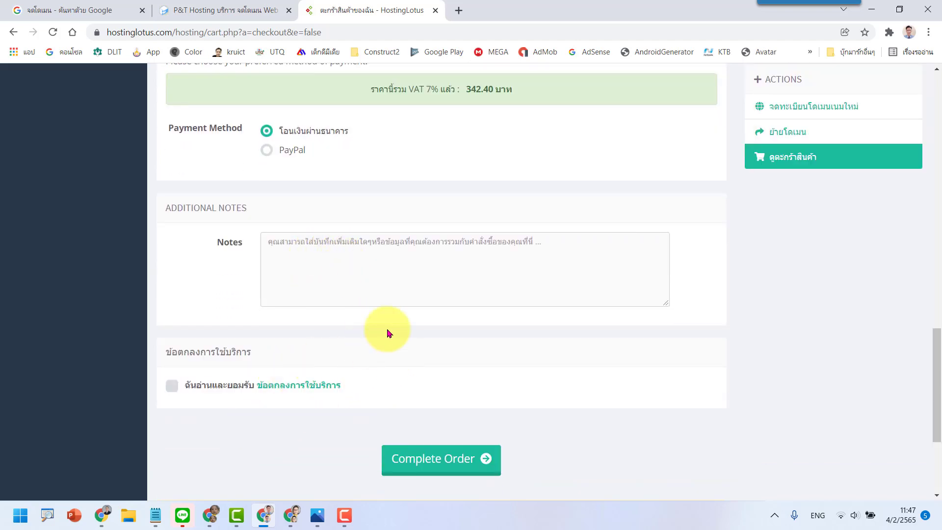
{"action": "scroll", "coordinate": [388, 332], "scroll_direction": "up", "scroll_amount": 14}
{"action": "scroll", "coordinate": [366, 295], "scroll_direction": "up", "scroll_amount": 7}
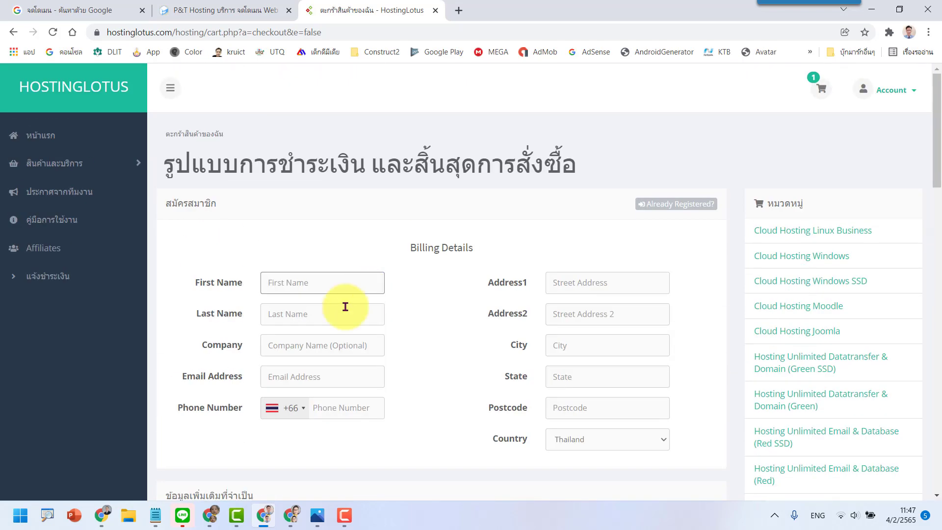
Step: Fill in the customer's name and e-mail address in the billing details from the saved suggestions, and activate the phone number field
{"action": "left_click", "coordinate": [291, 283]}
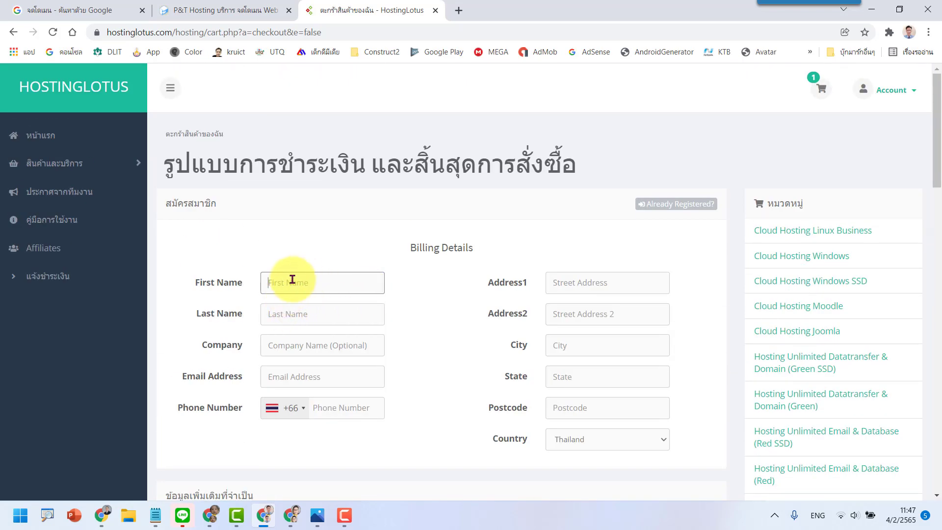
{"action": "left_click", "coordinate": [290, 274]}
{"action": "left_click", "coordinate": [294, 312]}
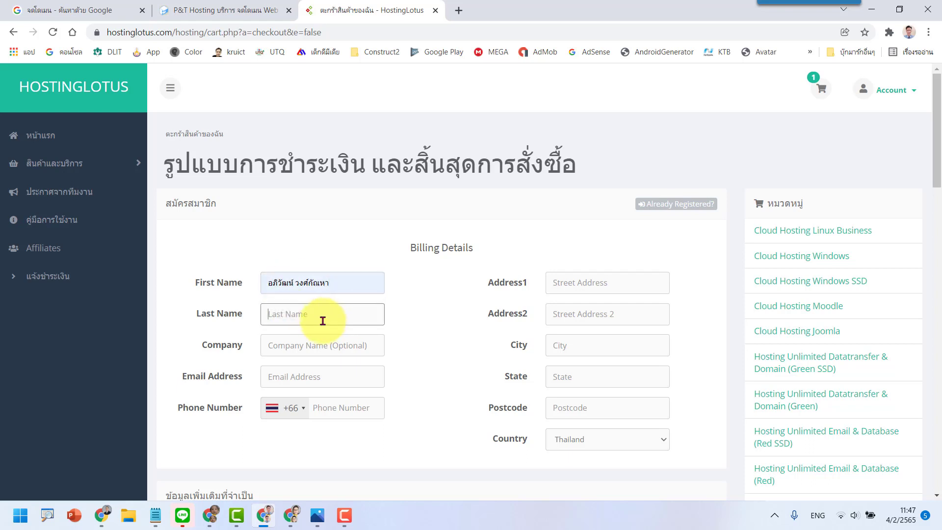
{"action": "left_click", "coordinate": [309, 339]}
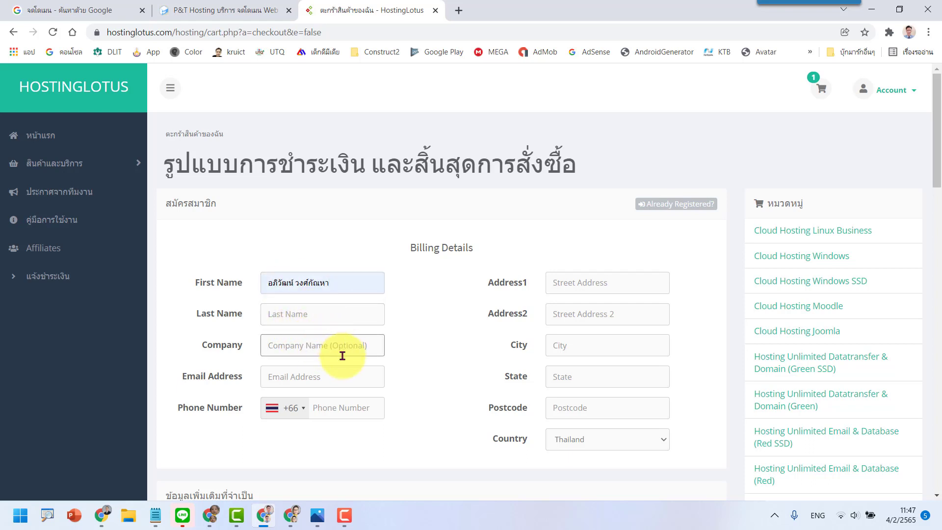
{"action": "left_click", "coordinate": [319, 373]}
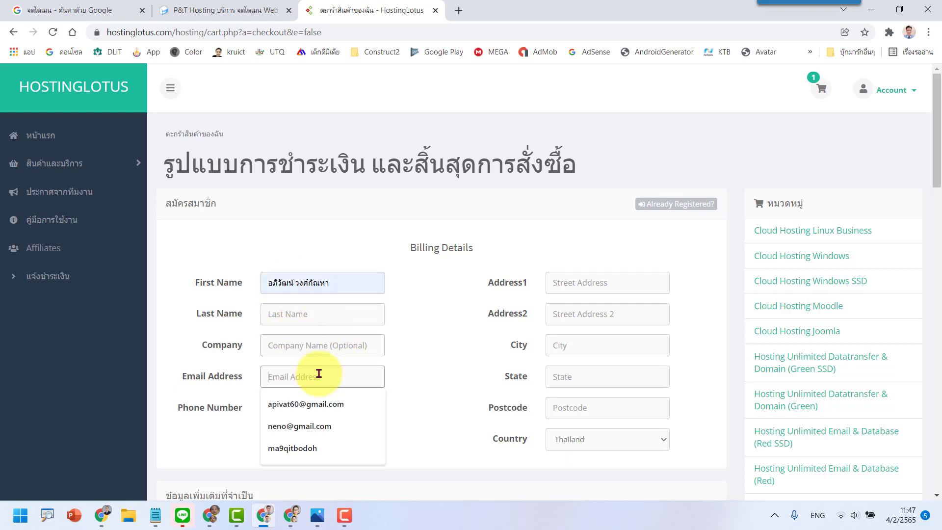
{"action": "left_click", "coordinate": [312, 403]}
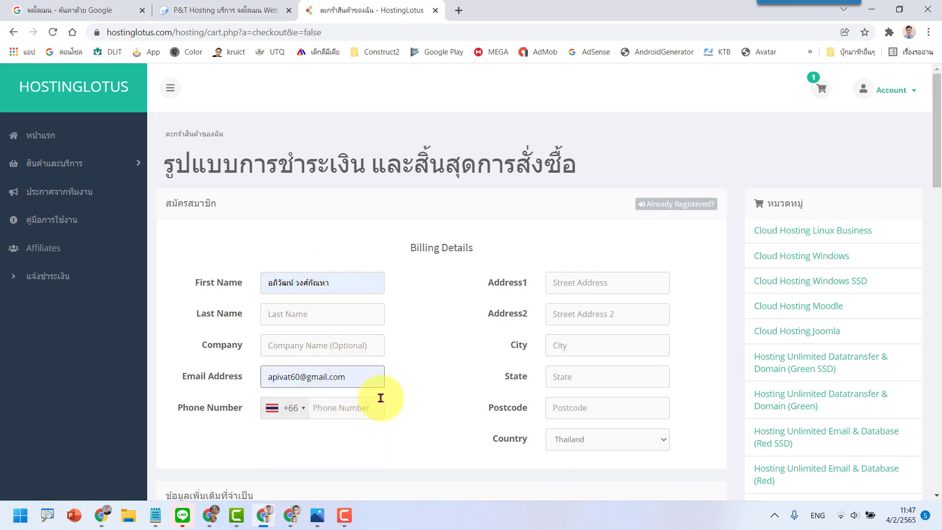
{"action": "scroll", "coordinate": [365, 319], "scroll_direction": "down", "scroll_amount": 2}
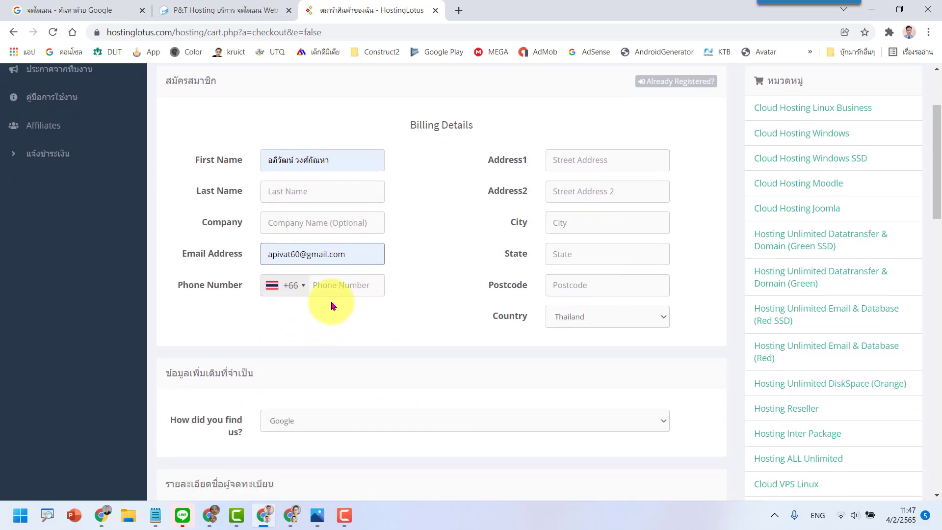
{"action": "left_click", "coordinate": [352, 286]}
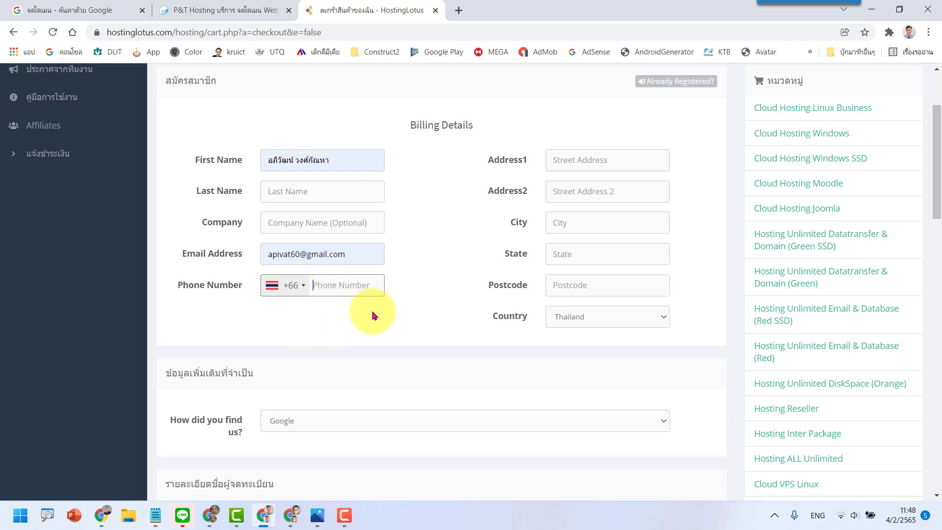
Step: Review the account security and payment method sections, keeping bank transfer selected, and accept the terms of service for the order
{"action": "scroll", "coordinate": [373, 315], "scroll_direction": "down", "scroll_amount": 6}
{"action": "scroll", "coordinate": [373, 315], "scroll_direction": "down", "scroll_amount": 5}
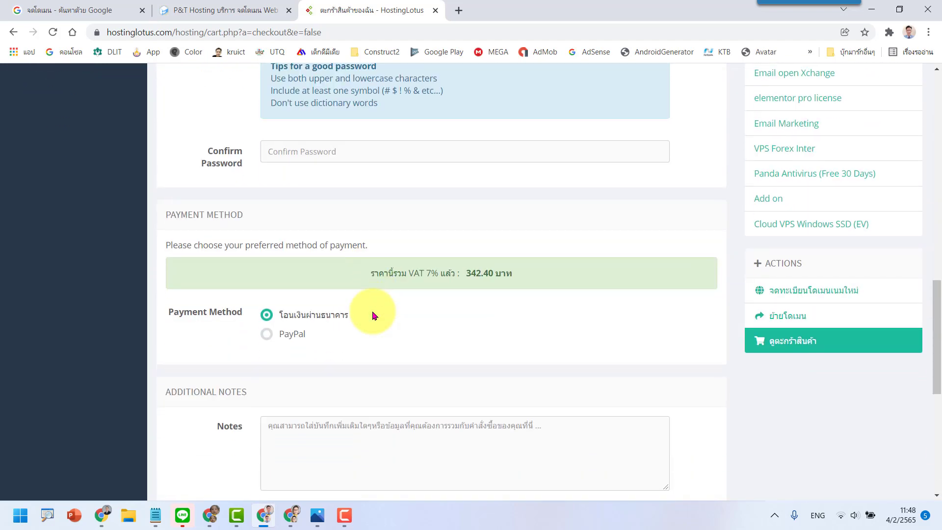
{"action": "scroll", "coordinate": [372, 315], "scroll_direction": "up", "scroll_amount": 3}
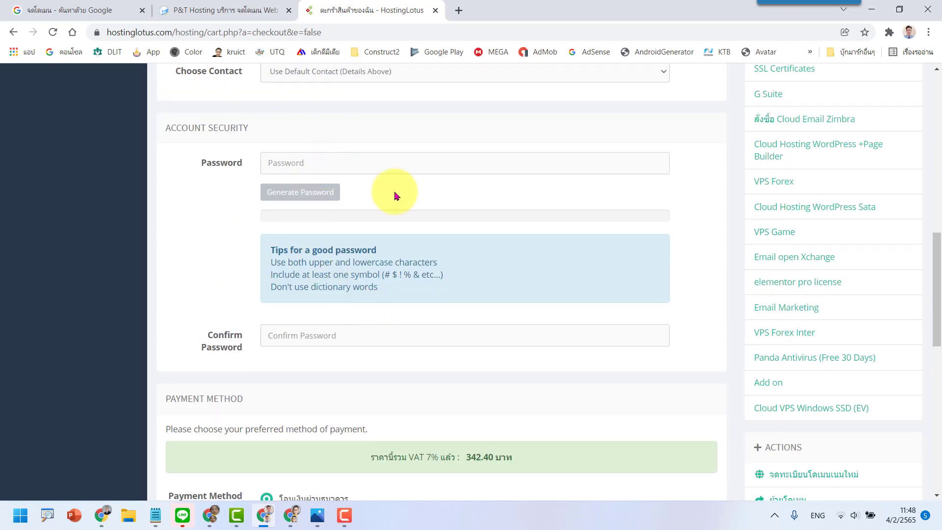
{"action": "scroll", "coordinate": [481, 347], "scroll_direction": "down", "scroll_amount": 2}
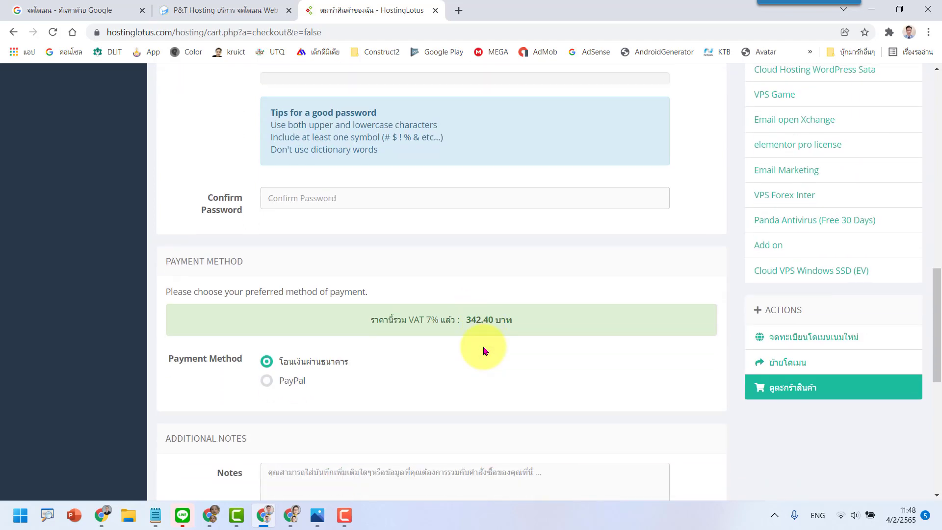
{"action": "scroll", "coordinate": [483, 350], "scroll_direction": "down", "scroll_amount": 3}
{"action": "scroll", "coordinate": [483, 351], "scroll_direction": "down", "scroll_amount": 2}
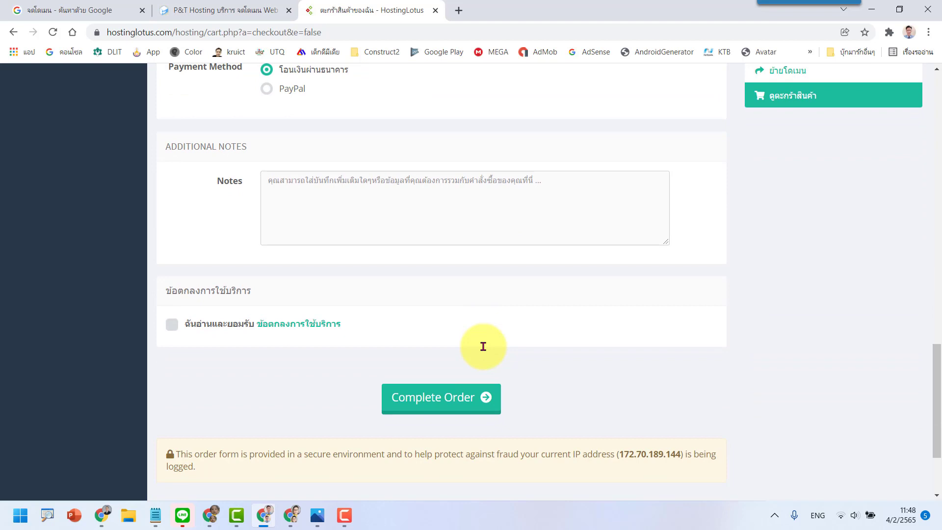
{"action": "left_click", "coordinate": [170, 326]}
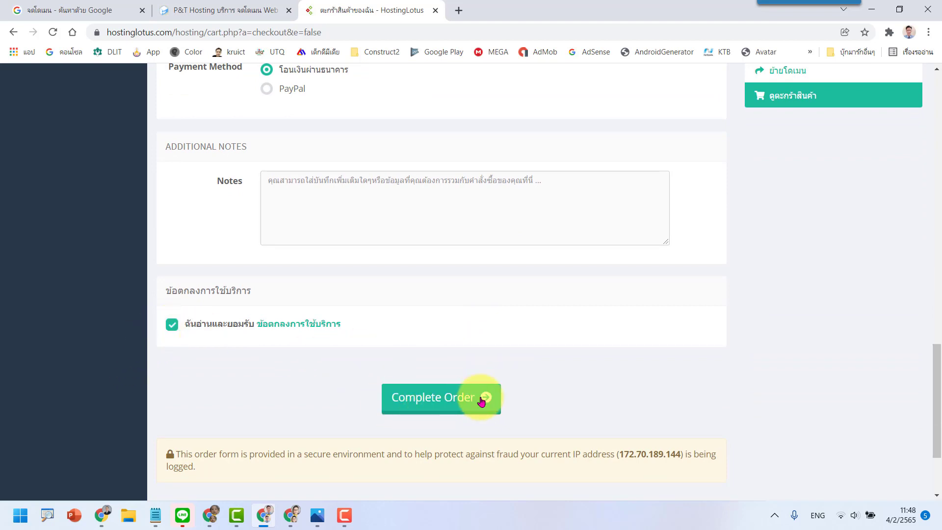
{"action": "scroll", "coordinate": [494, 394], "scroll_direction": "down", "scroll_amount": 3}
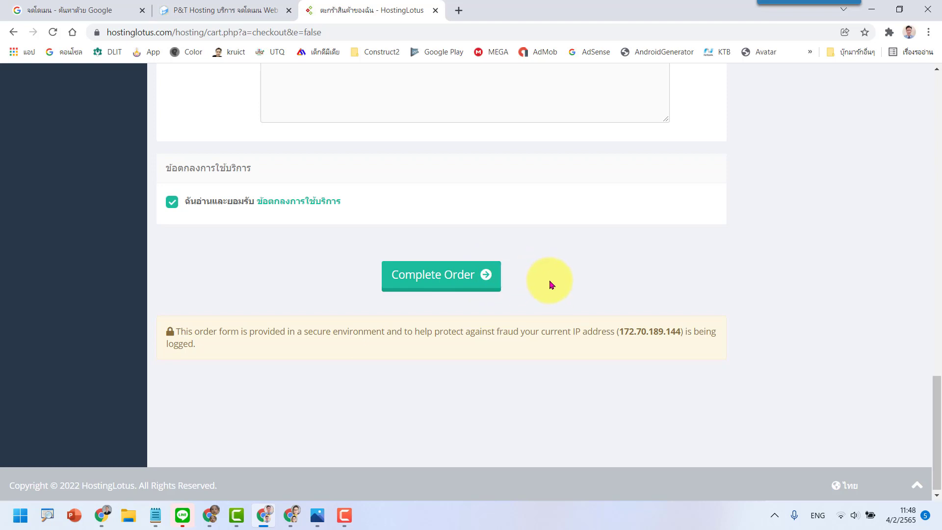
Step: Open the Gmail inbox in a new browser tab and look through it for messages from HostingLotus
{"action": "left_click", "coordinate": [459, 10]}
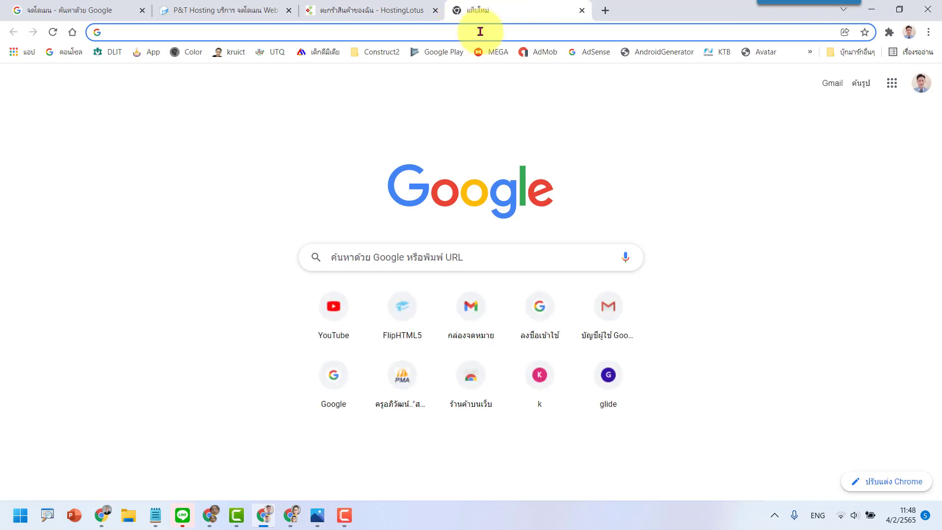
{"action": "left_click", "coordinate": [830, 83]}
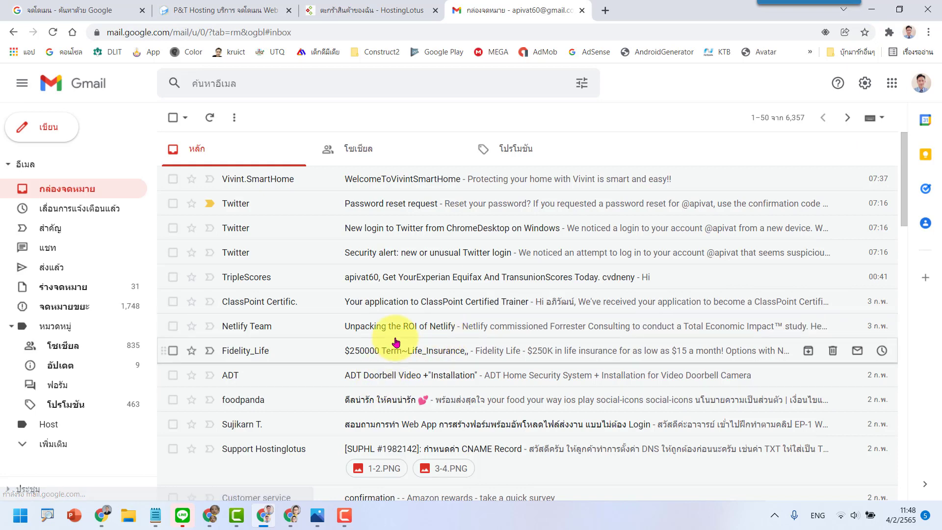
{"action": "scroll", "coordinate": [526, 298], "scroll_direction": "down", "scroll_amount": 1}
{"action": "scroll", "coordinate": [526, 299], "scroll_direction": "down", "scroll_amount": 2}
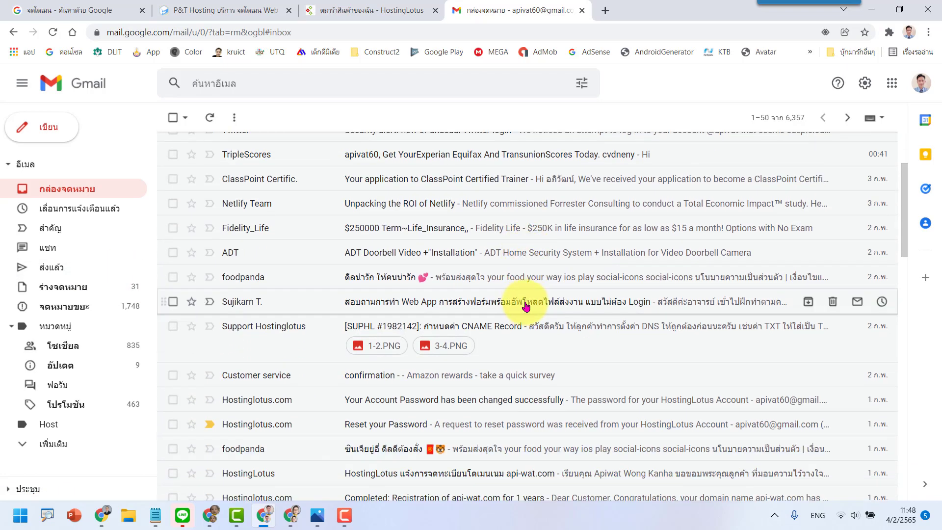
Step: Return to the HostingLotus checkout, open its payment notification page (แจ้งชำระเงิน), and examine the payment channels and transfer slip upload area
{"action": "left_click", "coordinate": [361, 7]}
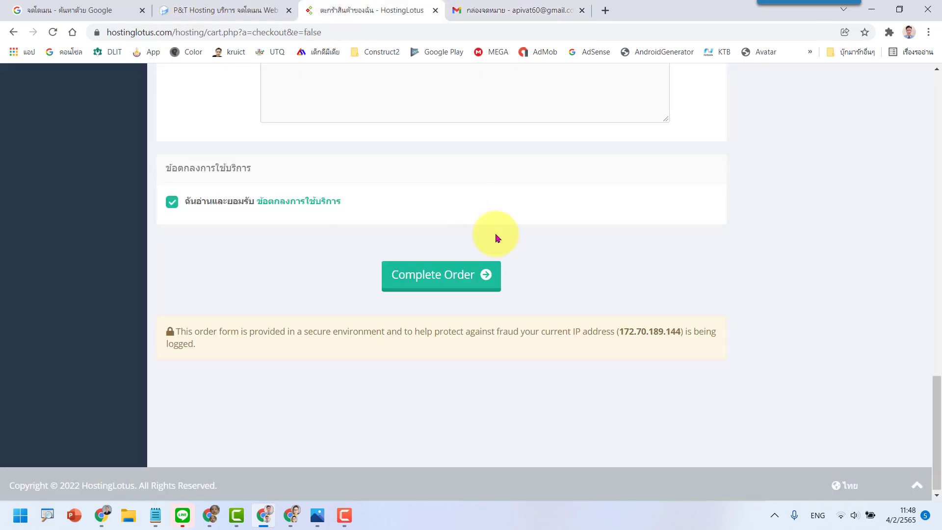
{"action": "scroll", "coordinate": [640, 337], "scroll_direction": "up", "scroll_amount": 8}
{"action": "scroll", "coordinate": [641, 337], "scroll_direction": "up", "scroll_amount": 10}
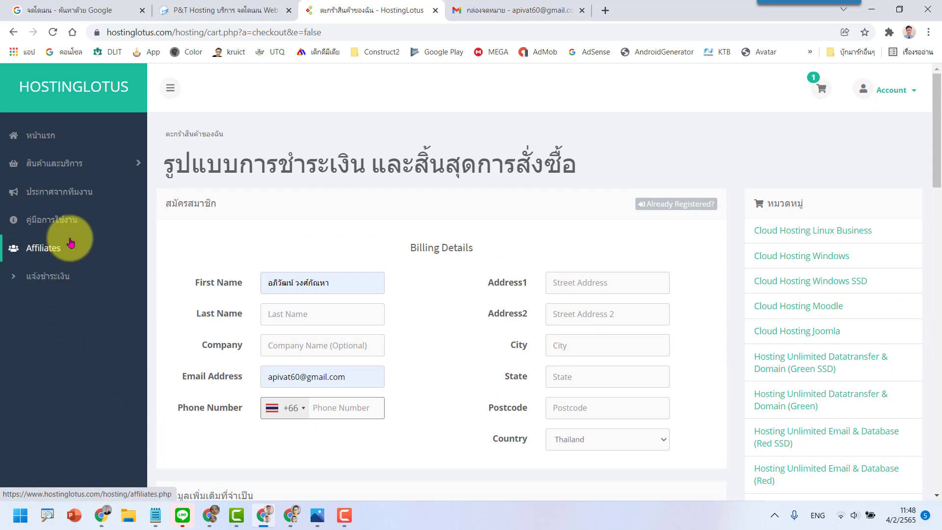
{"action": "left_click", "coordinate": [49, 283]}
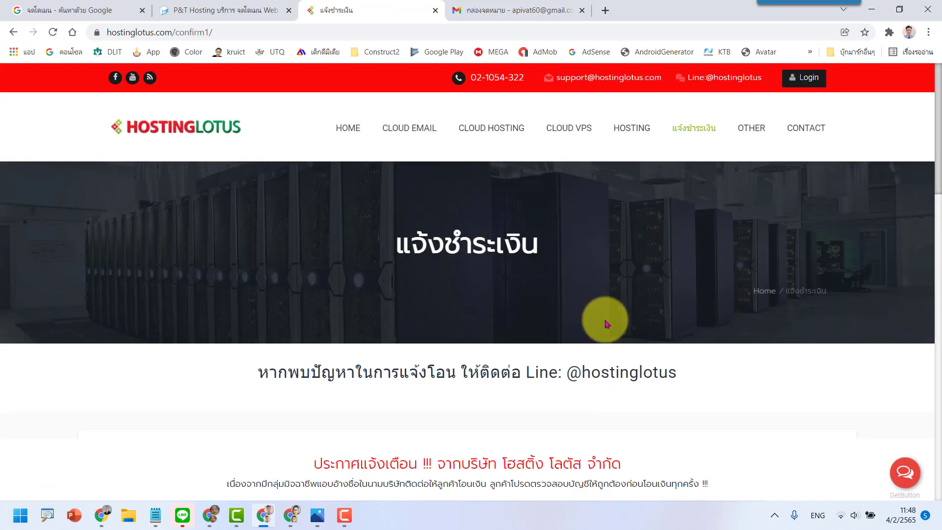
{"action": "scroll", "coordinate": [604, 323], "scroll_direction": "down", "scroll_amount": 5}
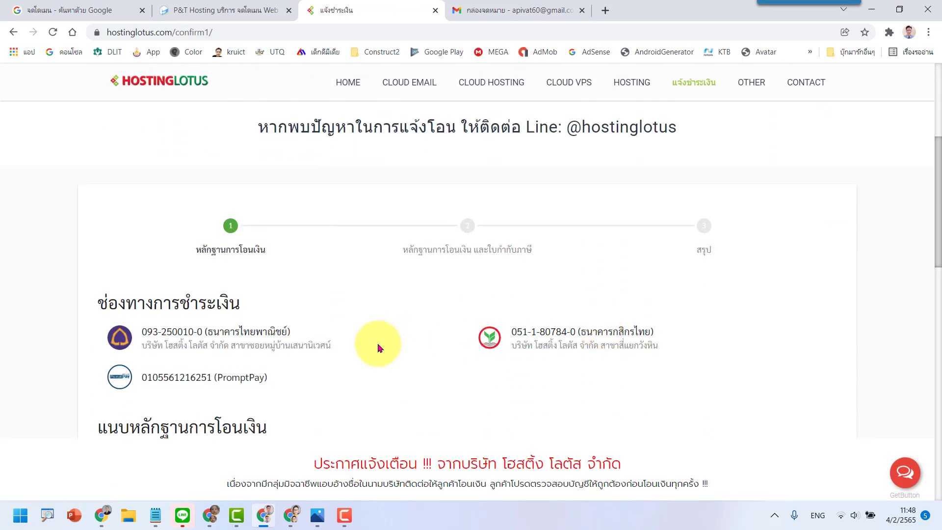
{"action": "scroll", "coordinate": [368, 347], "scroll_direction": "down", "scroll_amount": 1}
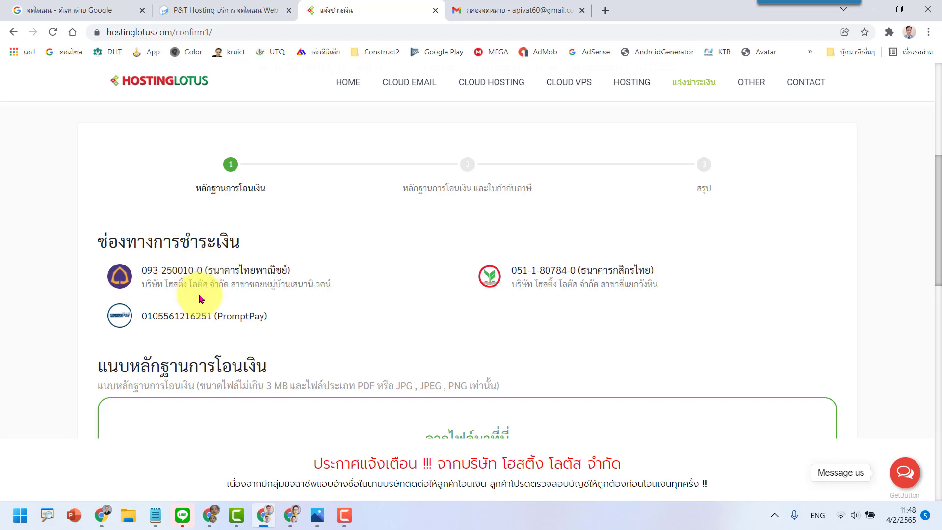
{"action": "scroll", "coordinate": [385, 278], "scroll_direction": "down", "scroll_amount": 3}
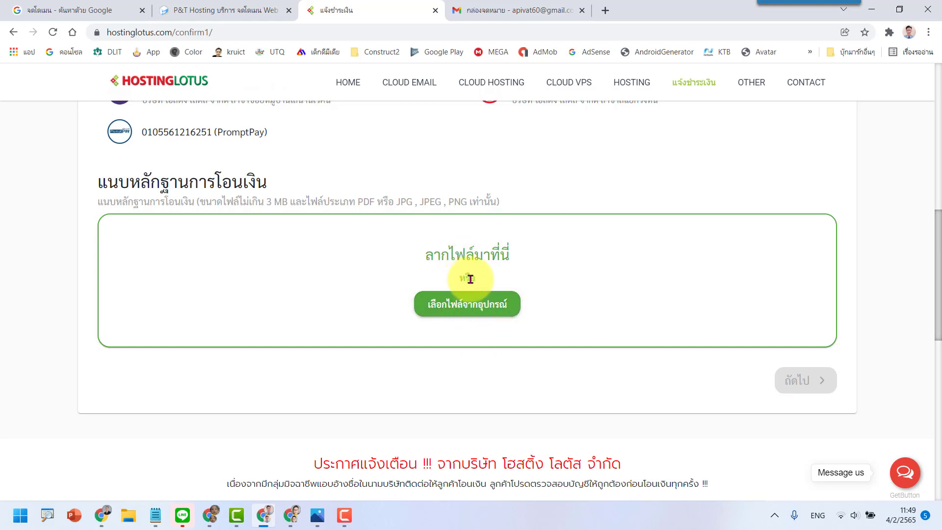
{"action": "scroll", "coordinate": [546, 294], "scroll_direction": "down", "scroll_amount": 3}
{"action": "scroll", "coordinate": [725, 278], "scroll_direction": "up", "scroll_amount": 1}
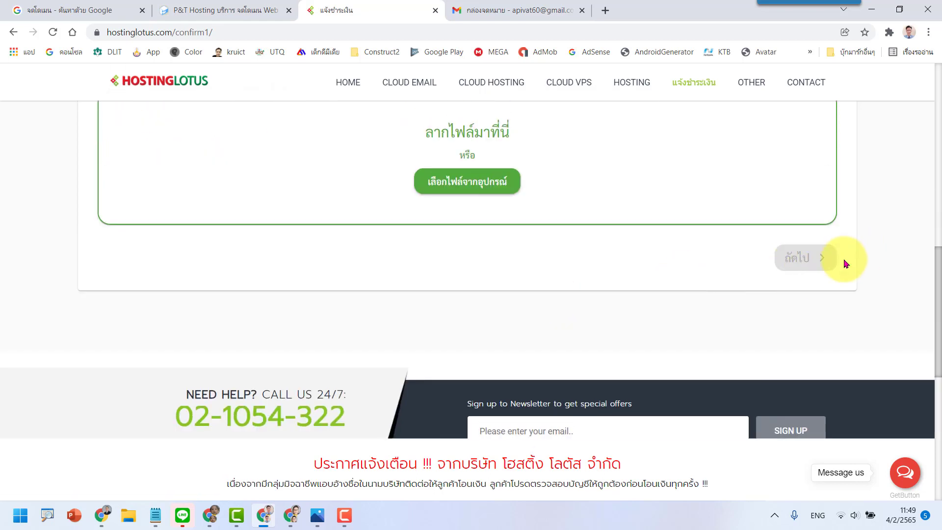
Step: Switch back to the Gmail inbox, find the HostingLotus e-mails, and read "Completed: Registration of api-wat.com for 1 years"
{"action": "left_click", "coordinate": [498, 5]}
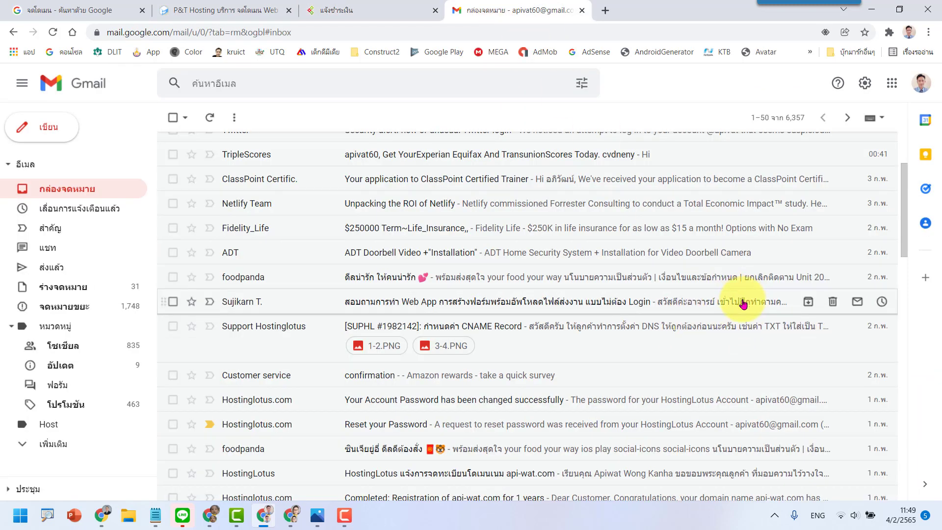
{"action": "scroll", "coordinate": [602, 230], "scroll_direction": "up", "scroll_amount": 3}
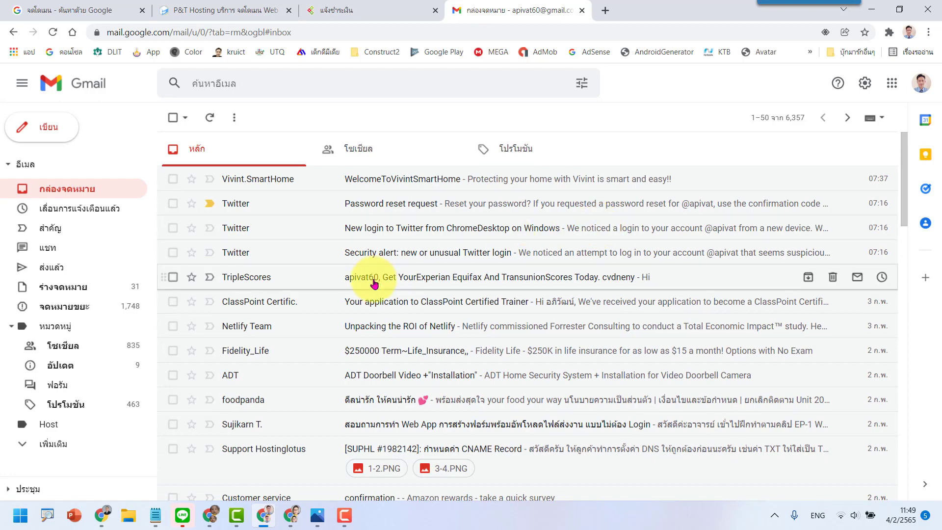
{"action": "scroll", "coordinate": [373, 283], "scroll_direction": "down", "scroll_amount": 5}
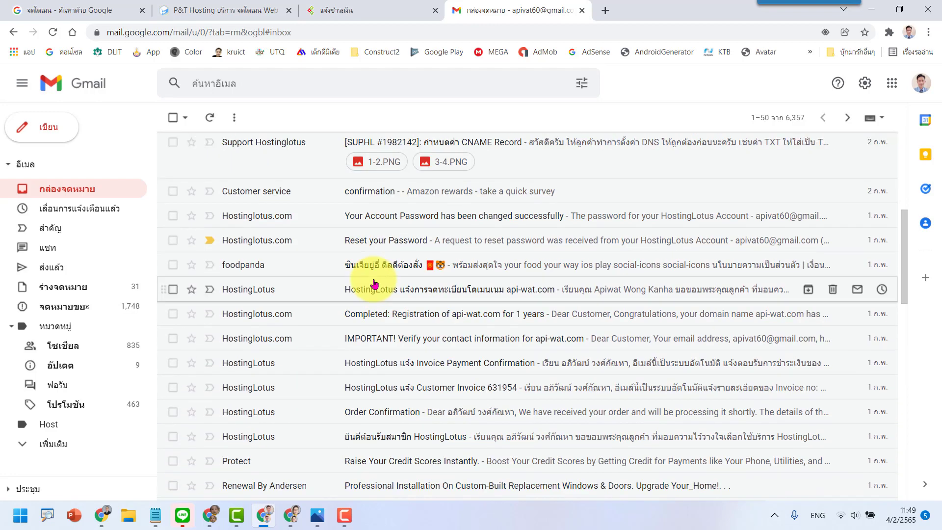
{"action": "scroll", "coordinate": [461, 393], "scroll_direction": "down", "scroll_amount": 1}
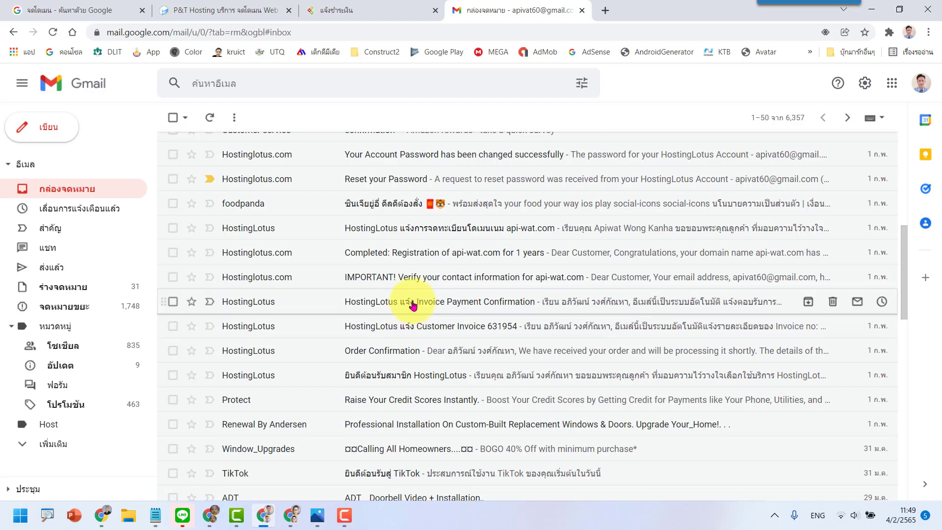
{"action": "left_click", "coordinate": [387, 255]}
{"action": "scroll", "coordinate": [428, 298], "scroll_direction": "down", "scroll_amount": 5}
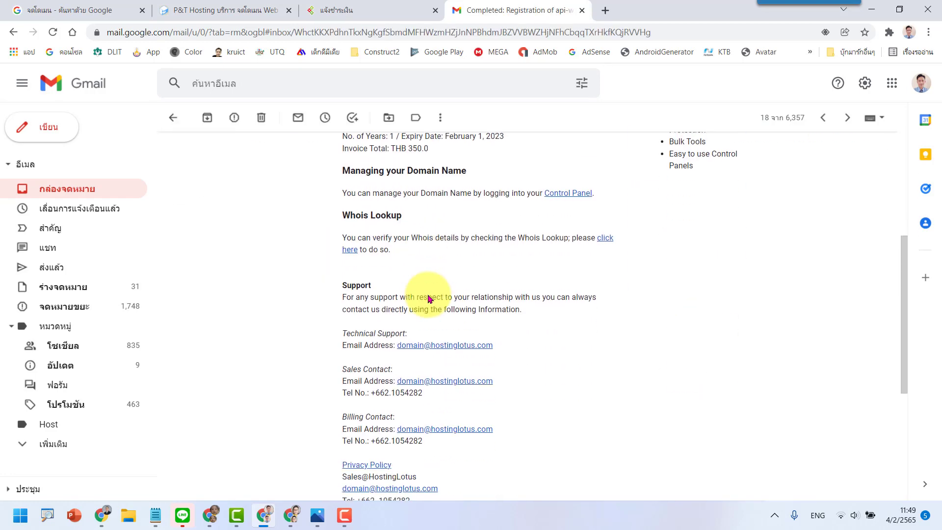
{"action": "scroll", "coordinate": [500, 294], "scroll_direction": "down", "scroll_amount": 1}
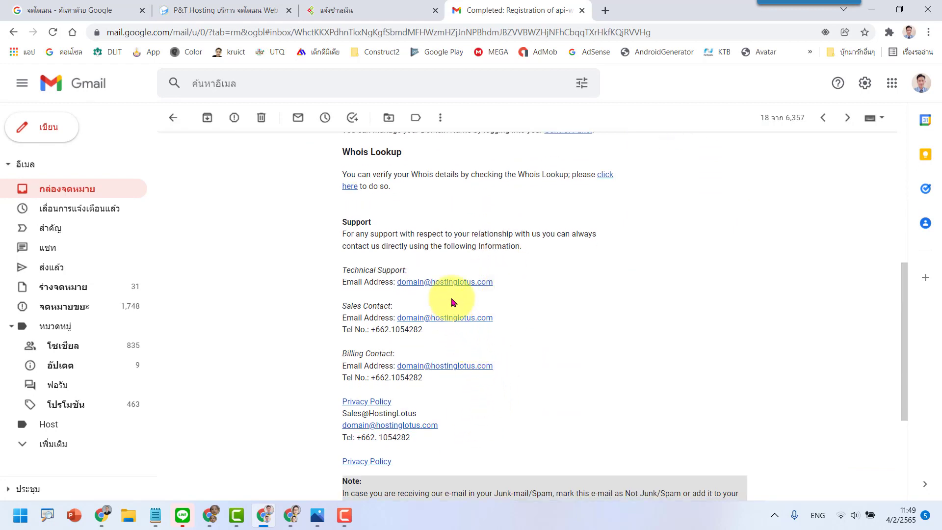
{"action": "scroll", "coordinate": [562, 310], "scroll_direction": "up", "scroll_amount": 3}
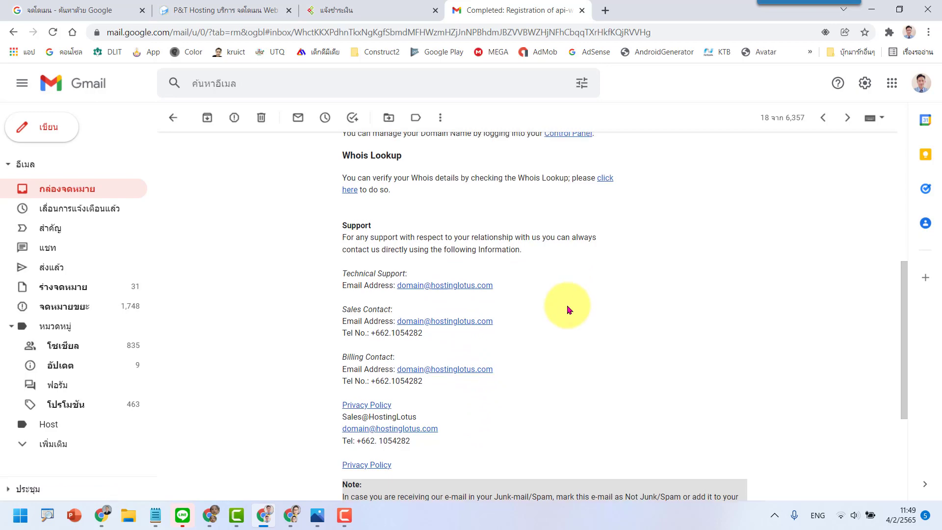
{"action": "scroll", "coordinate": [567, 309], "scroll_direction": "up", "scroll_amount": 2}
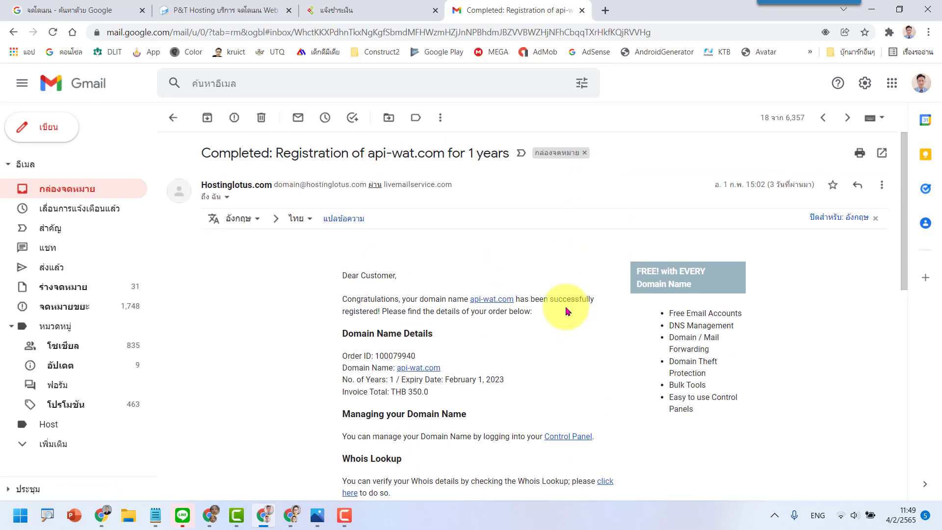